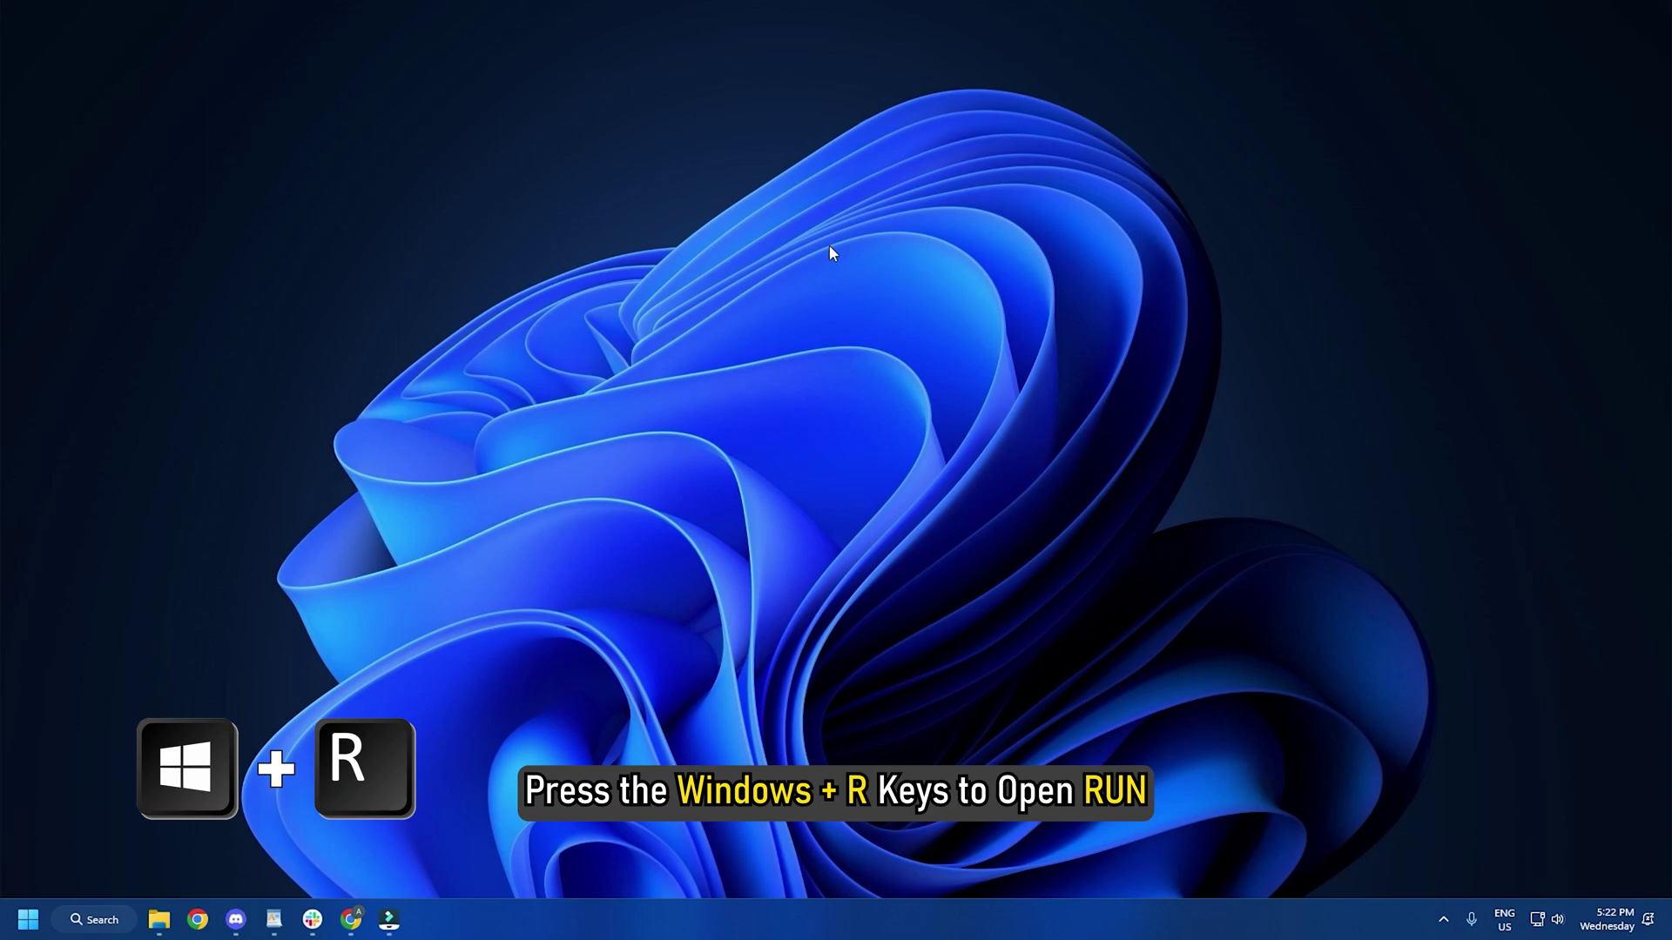
Step: Launch regedit from Run and jump to HKEY_CURRENT_USER\System\GameConfigStore
key(super+r)
text(regedit)
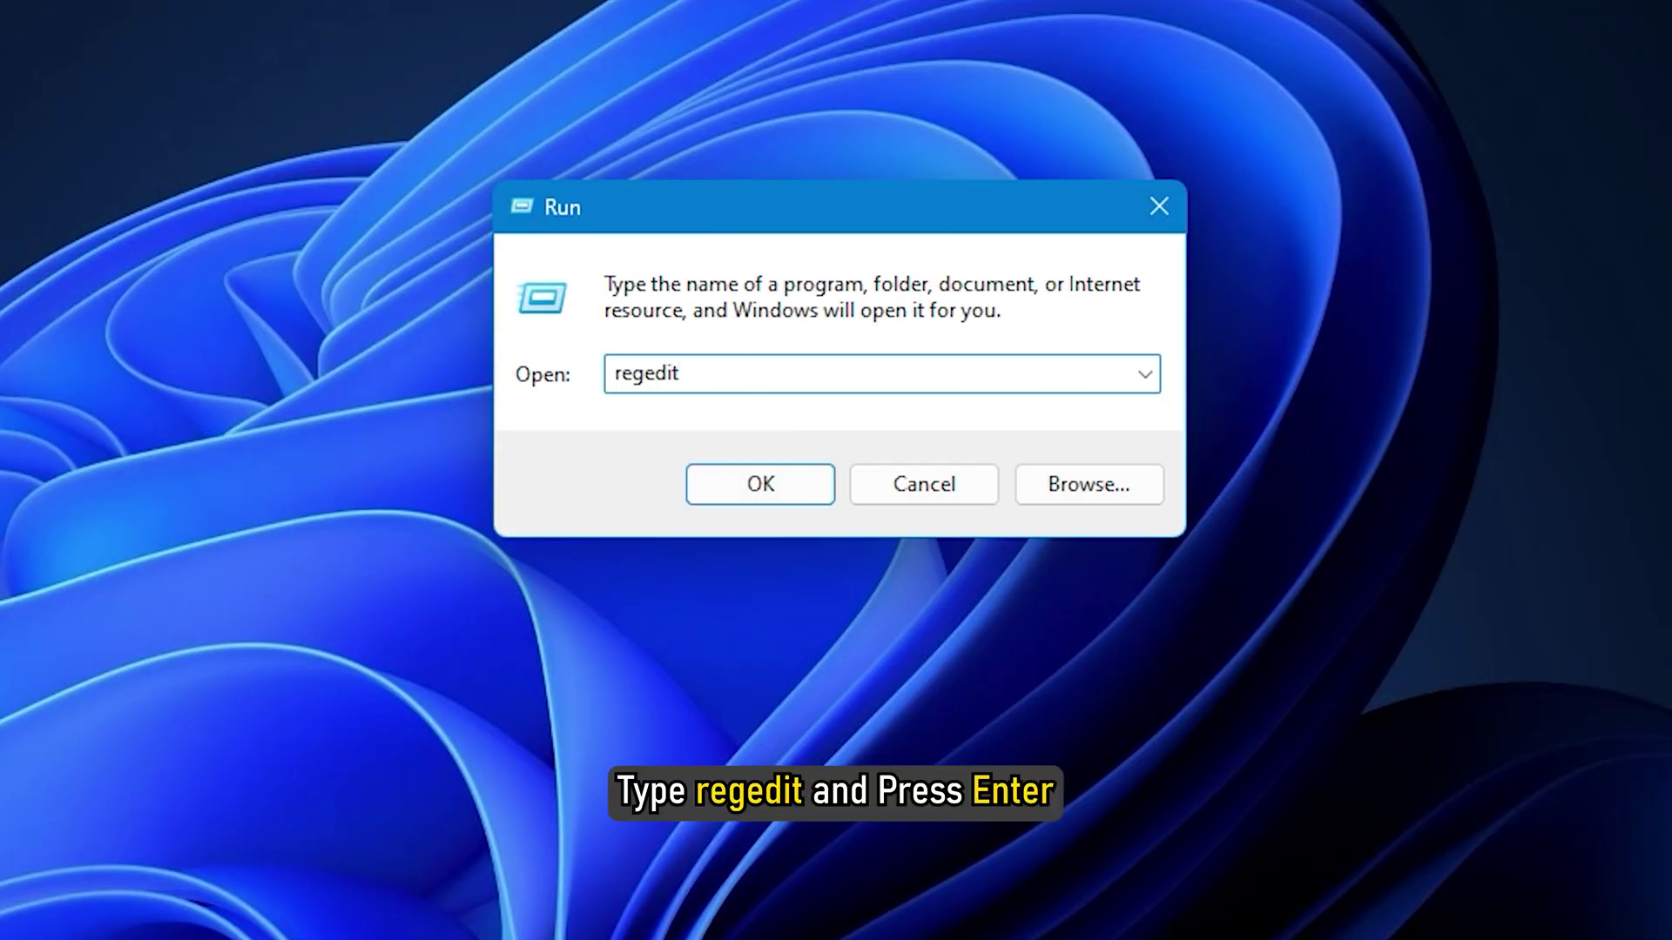
key(Return)
text(HKEY_CURRENT_USER\System\GameConfigStore)
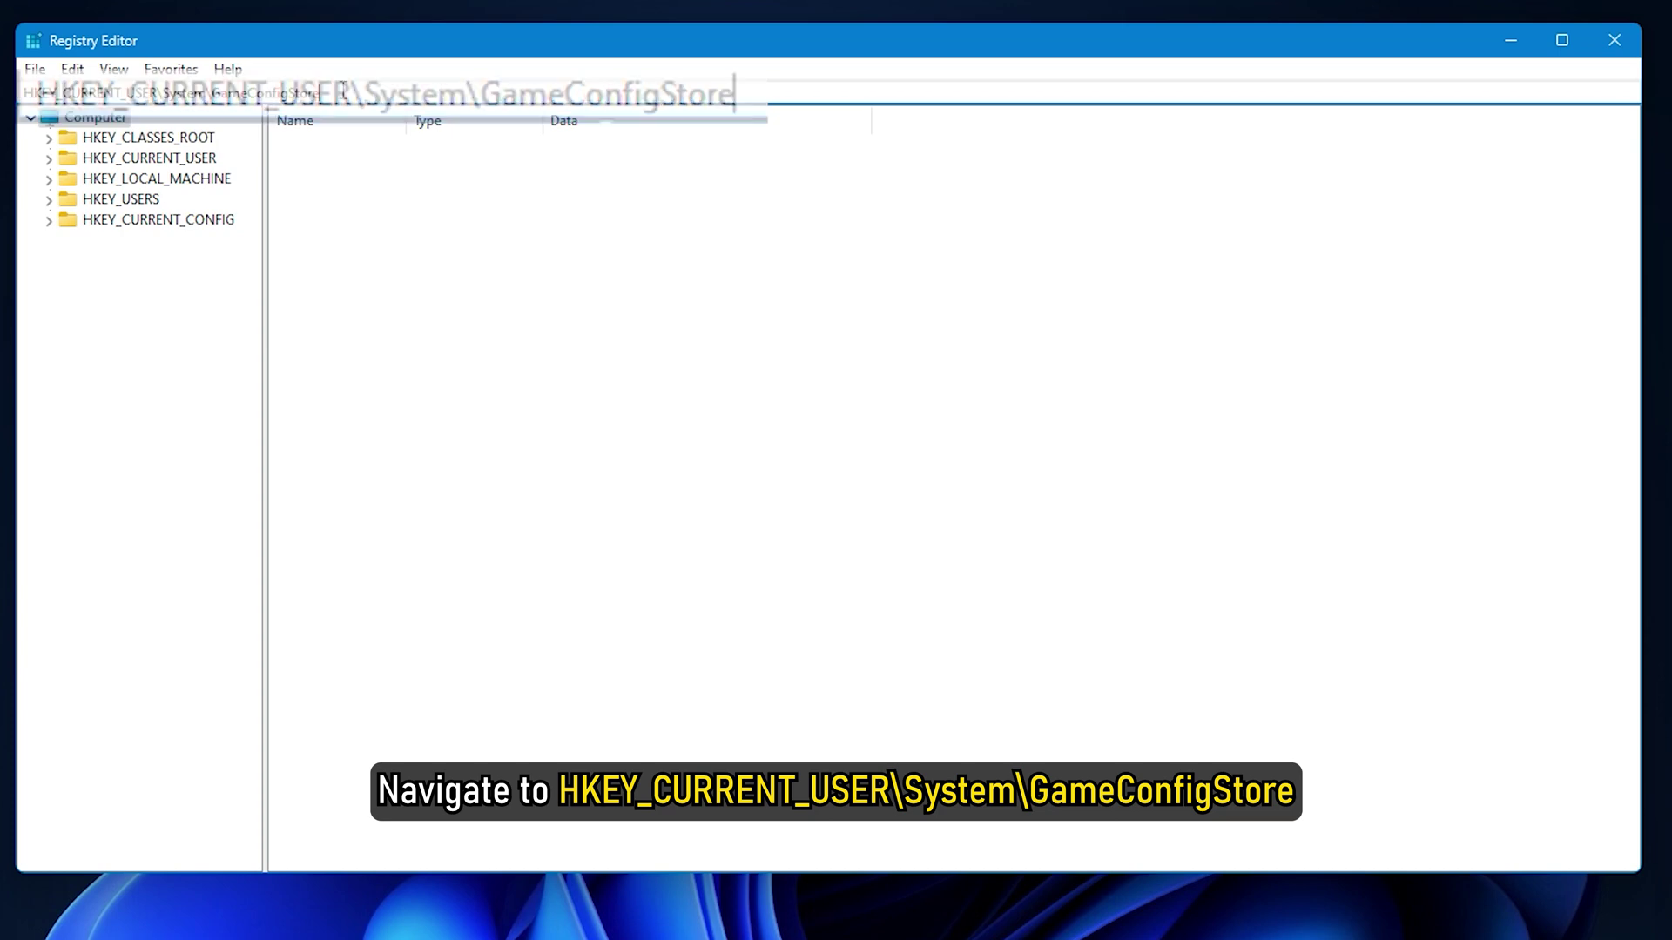
key(Return)
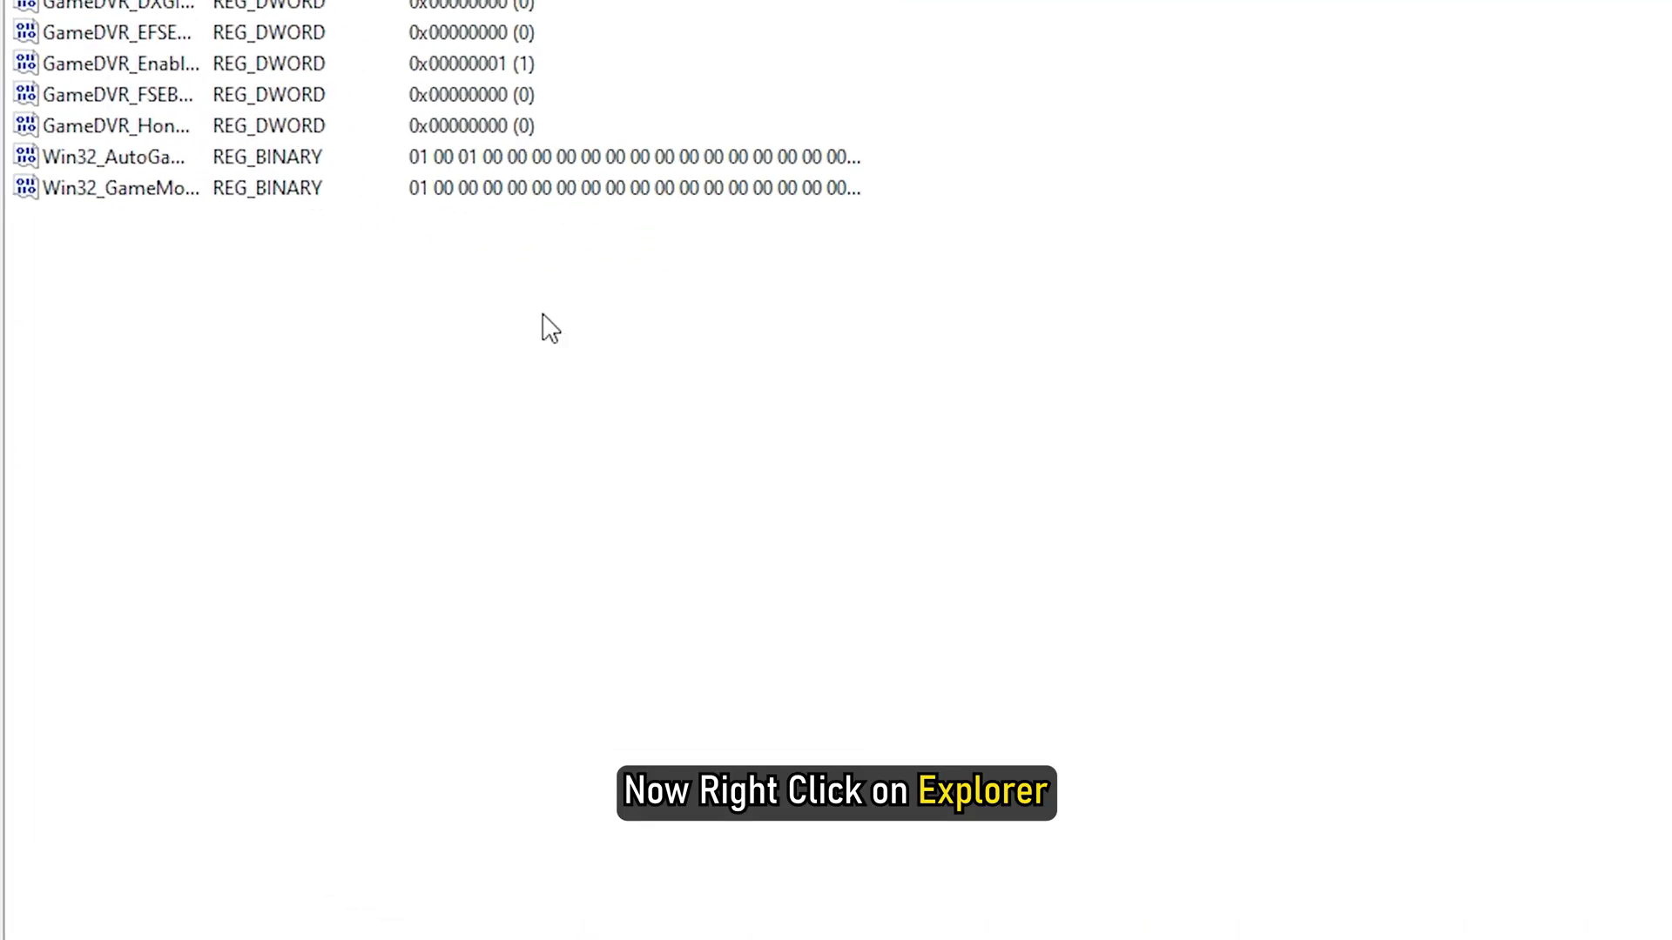
Step: Create a DWORD (32-bit) value in GameConfigStore and name it GameDVR_DSEBehavior
right_click(544, 328)
mouse_move(634, 336)
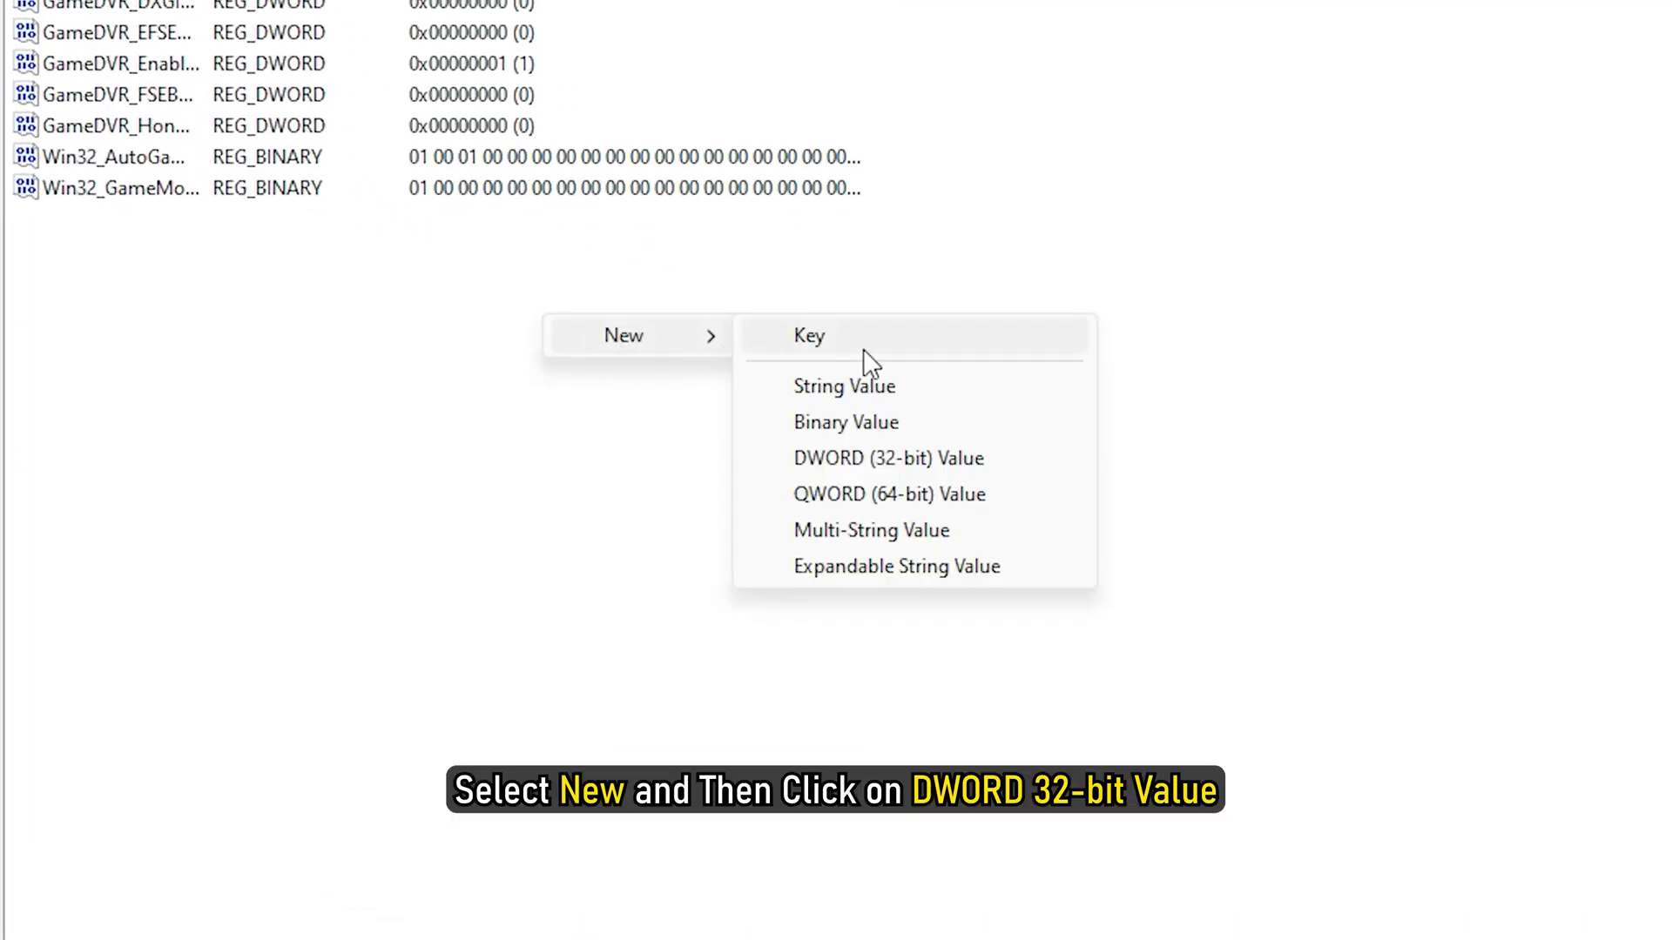
click(984, 460)
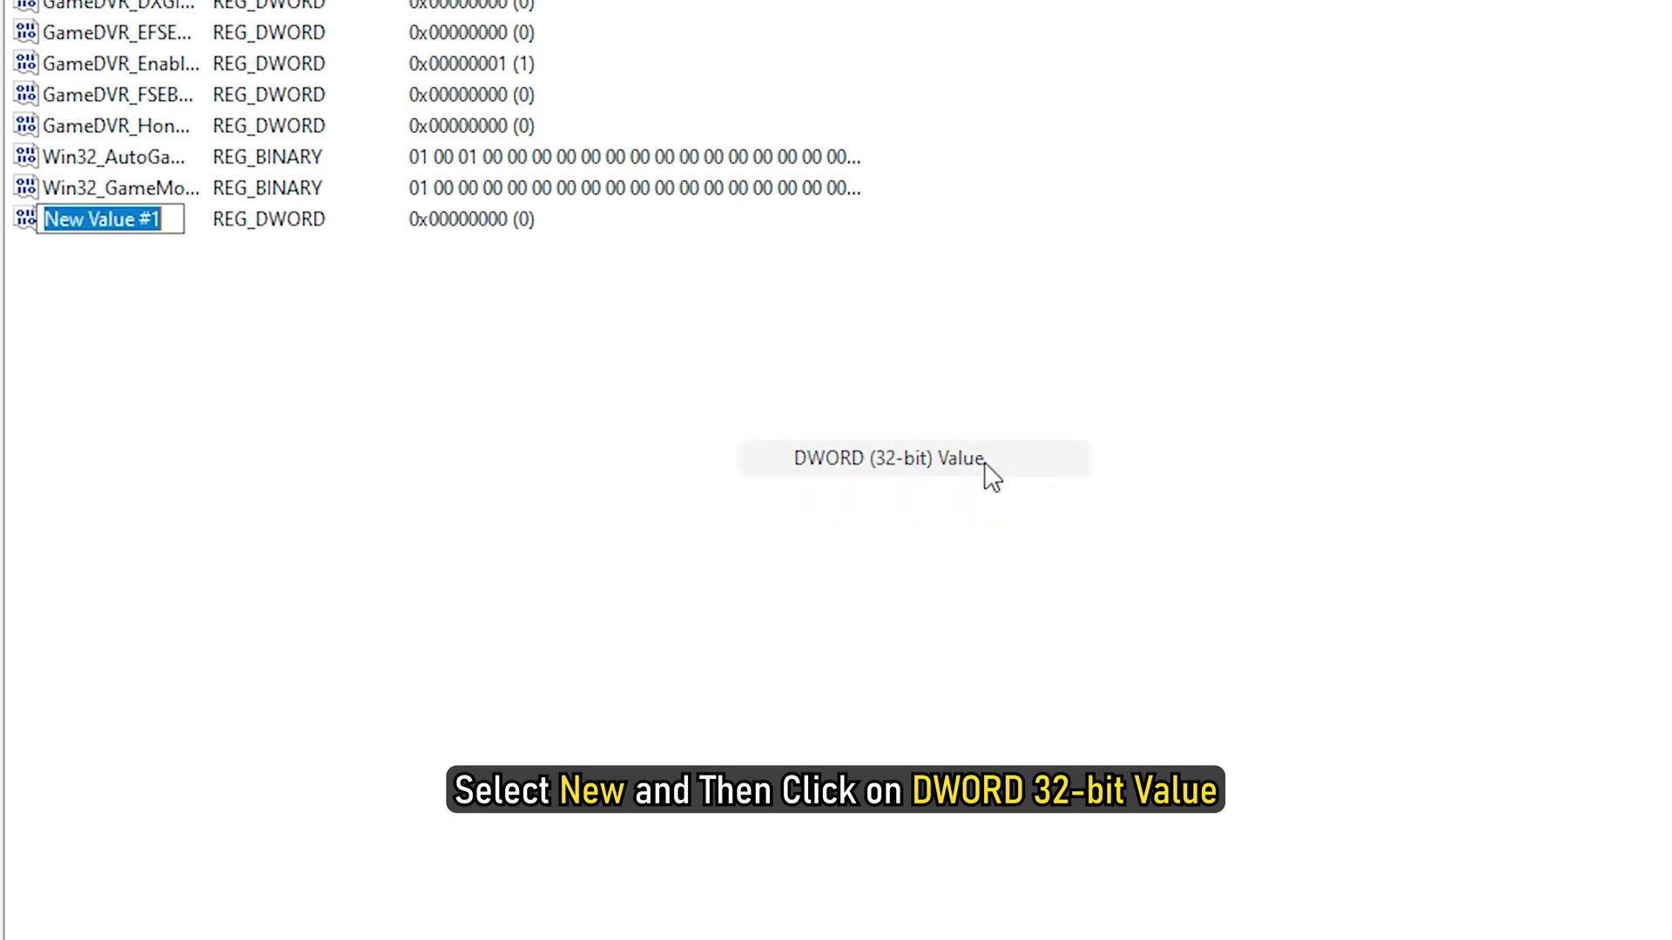
key(ctrl+a)
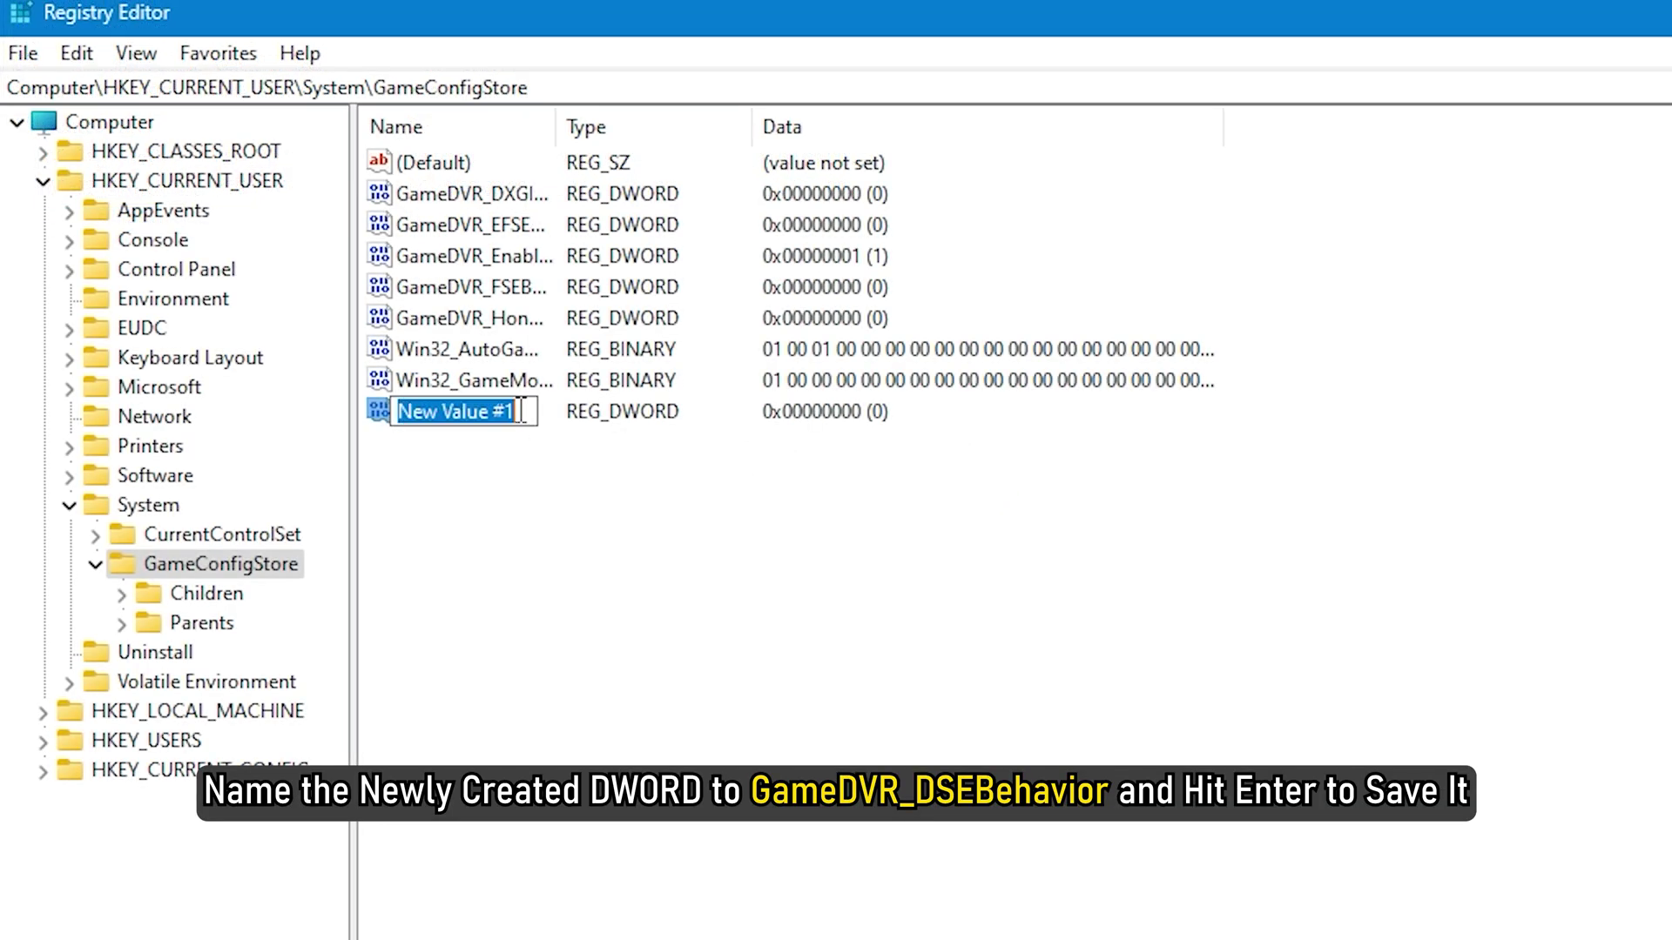
text(GameDVR_DSEBehavior)
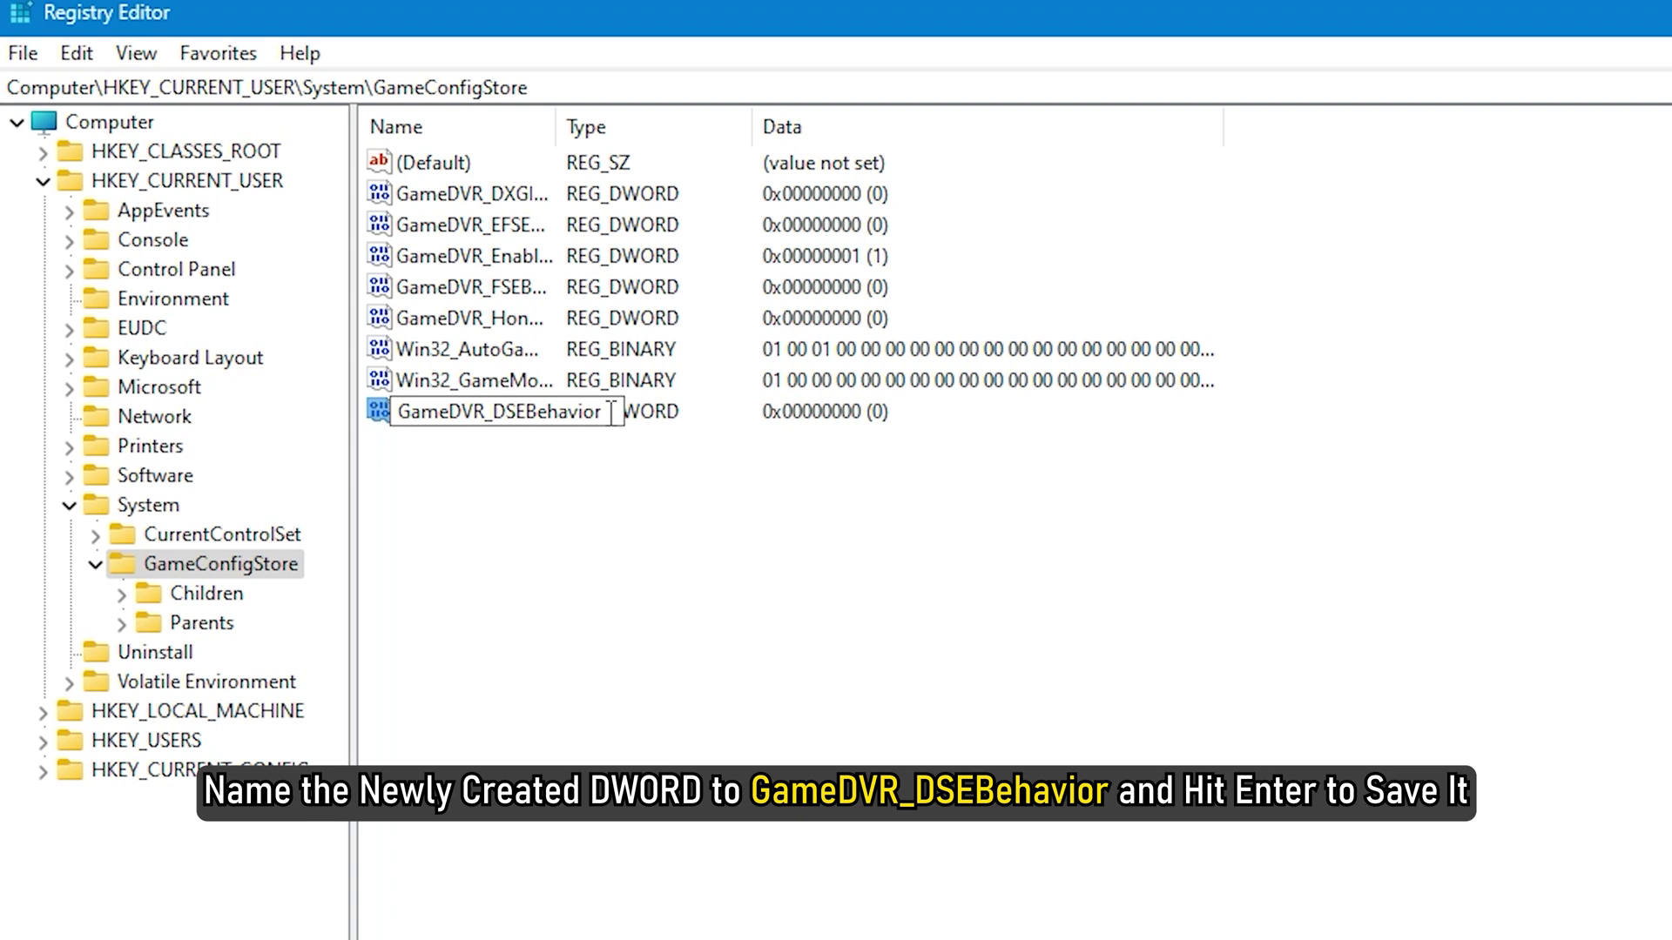
drag(614, 411, 393, 411)
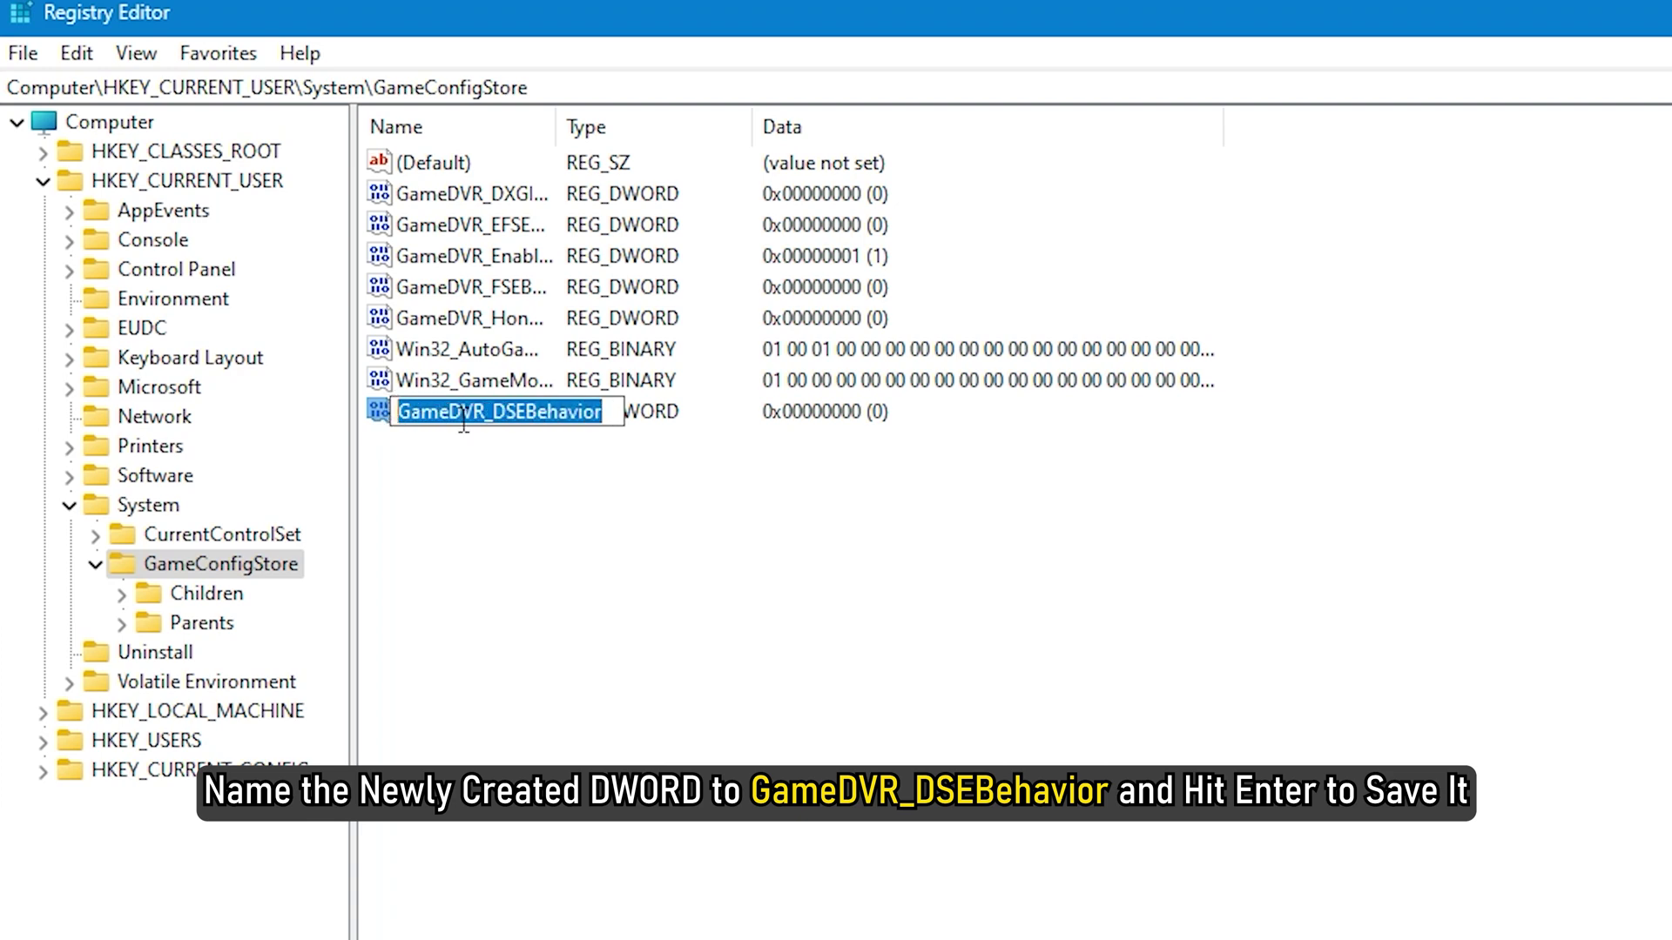
key(Return)
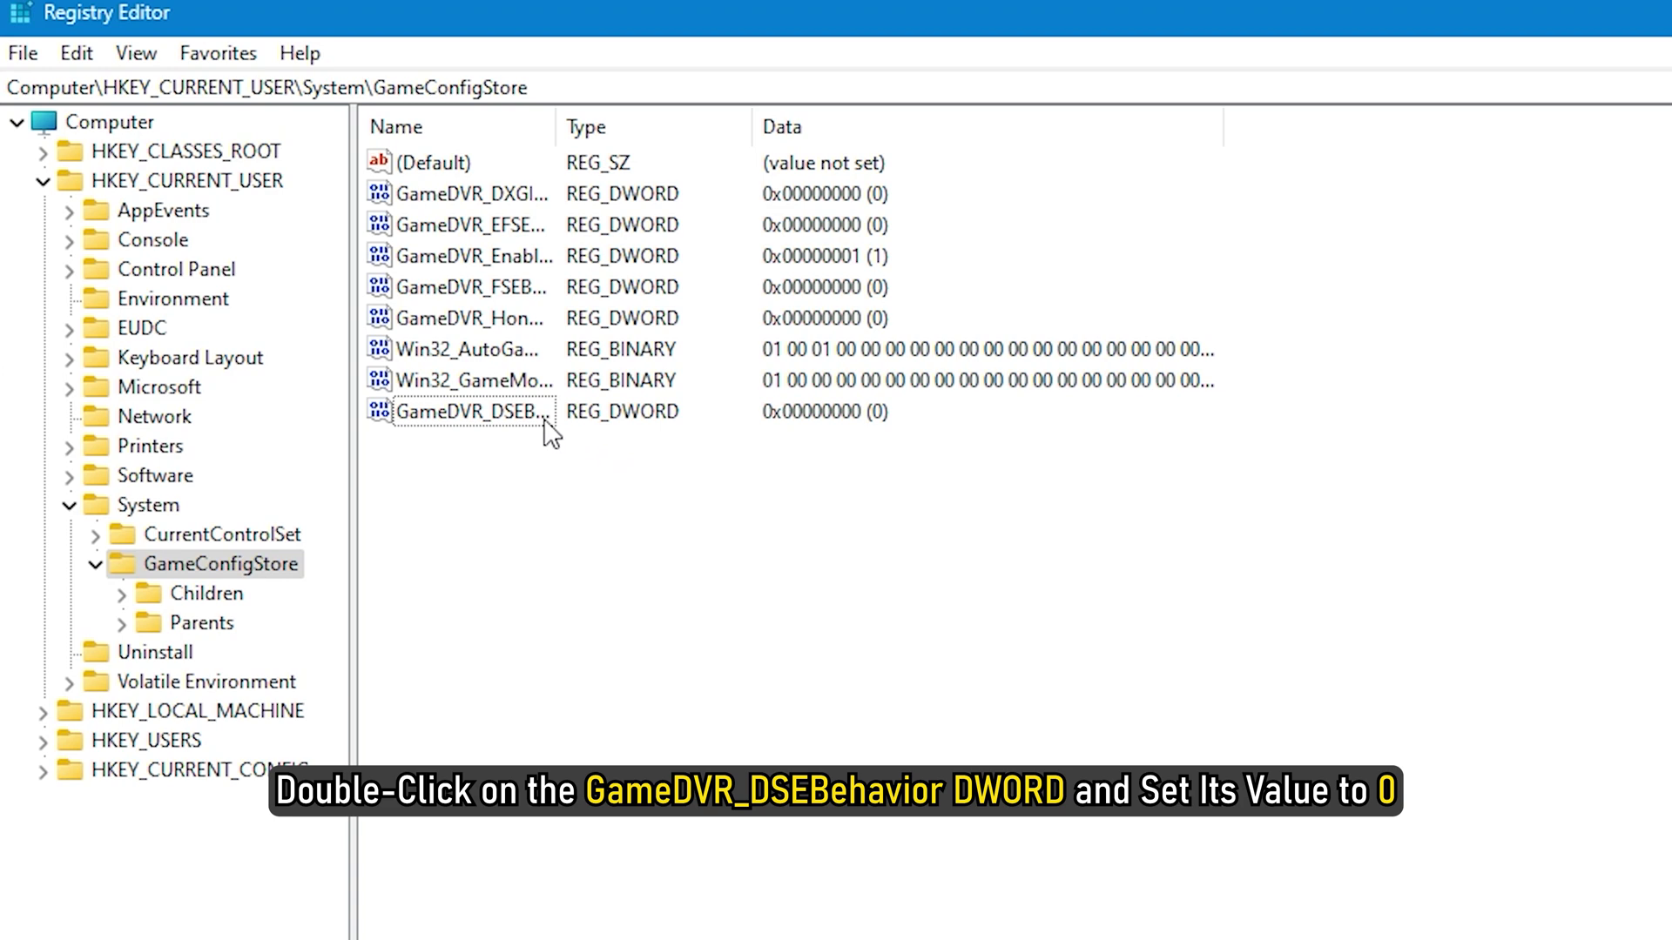
Step: Change GameDVR_DSEBehavior's value data from 0 to 2
double_click(471, 411)
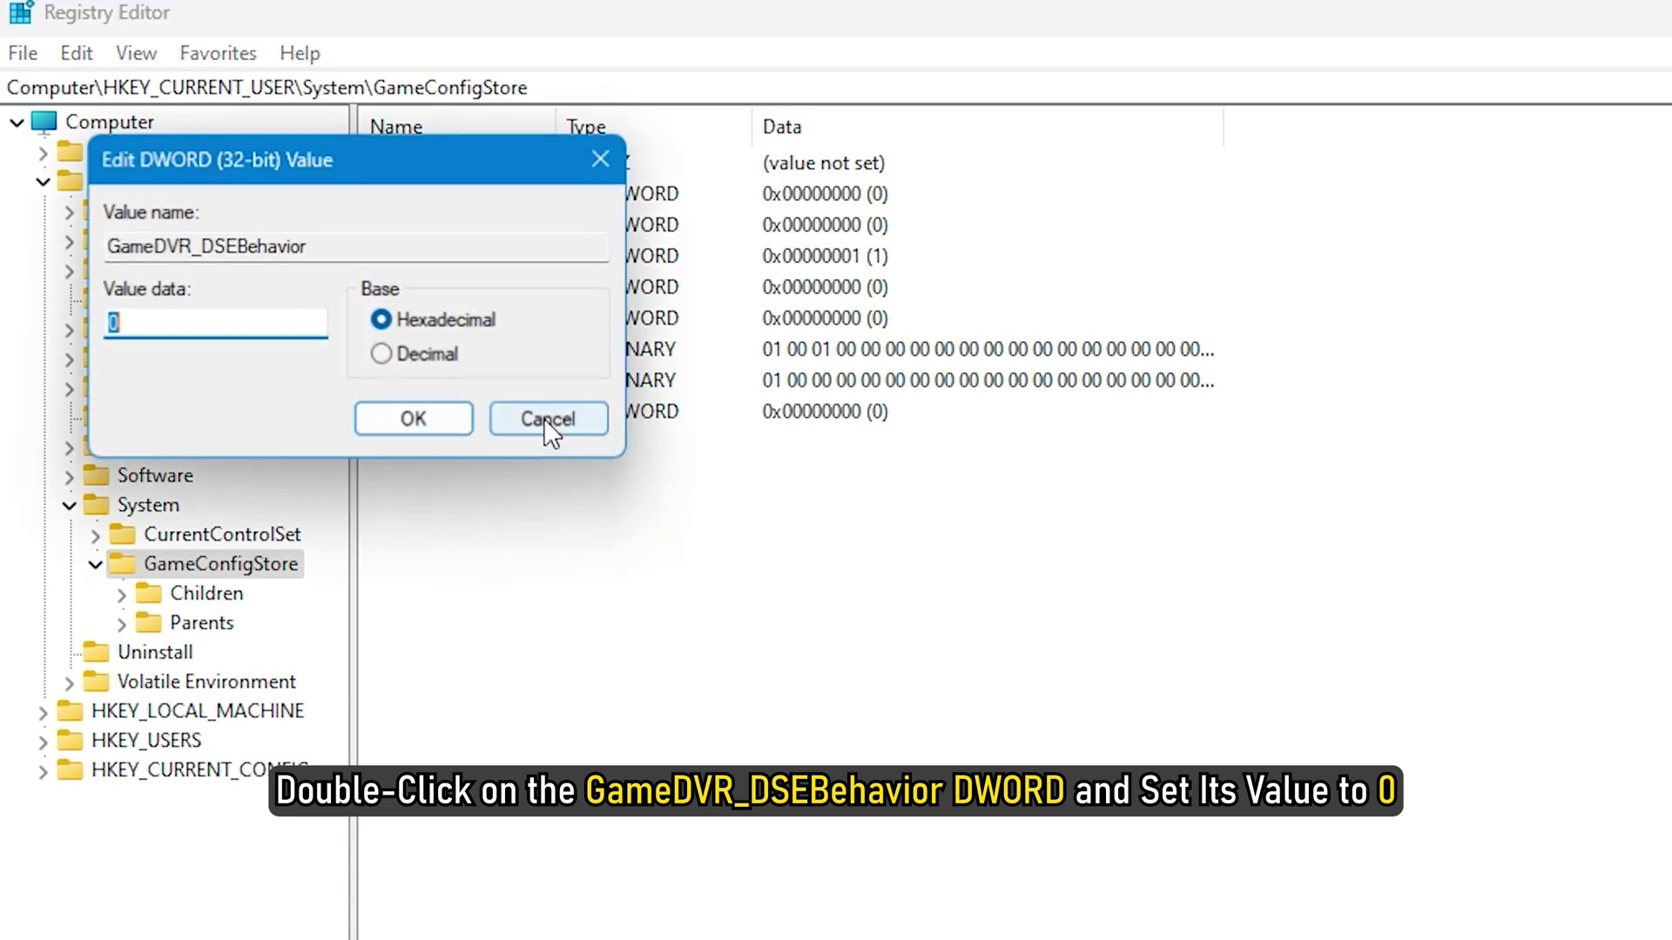
click(179, 325)
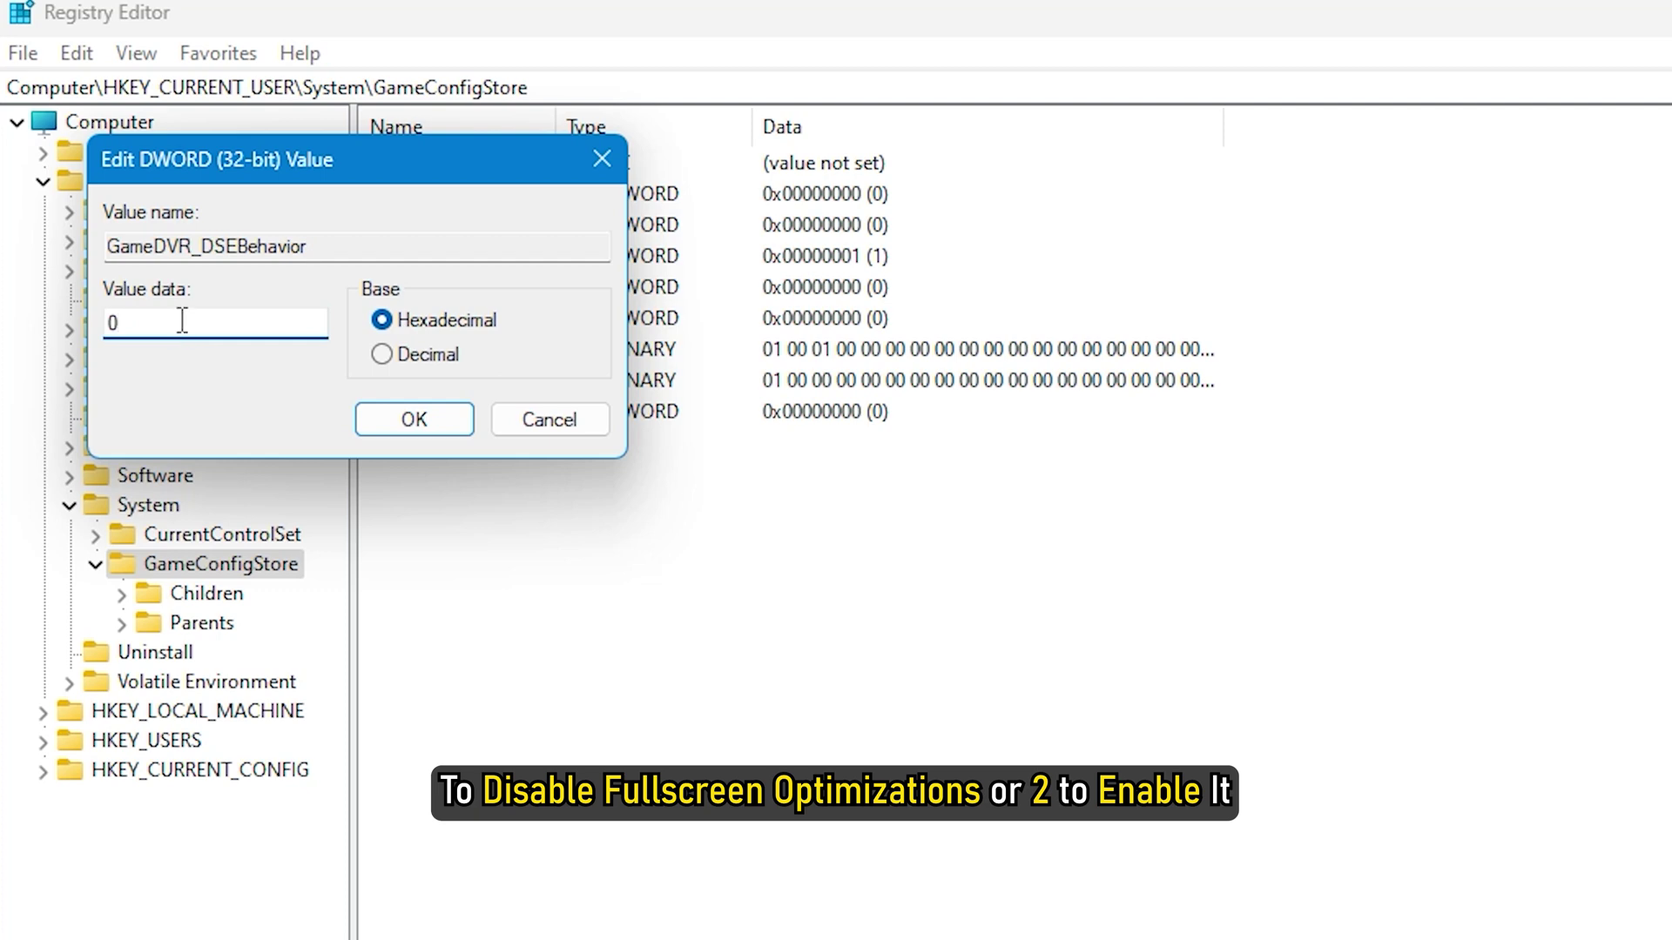
key(BackSpace)
text(2)
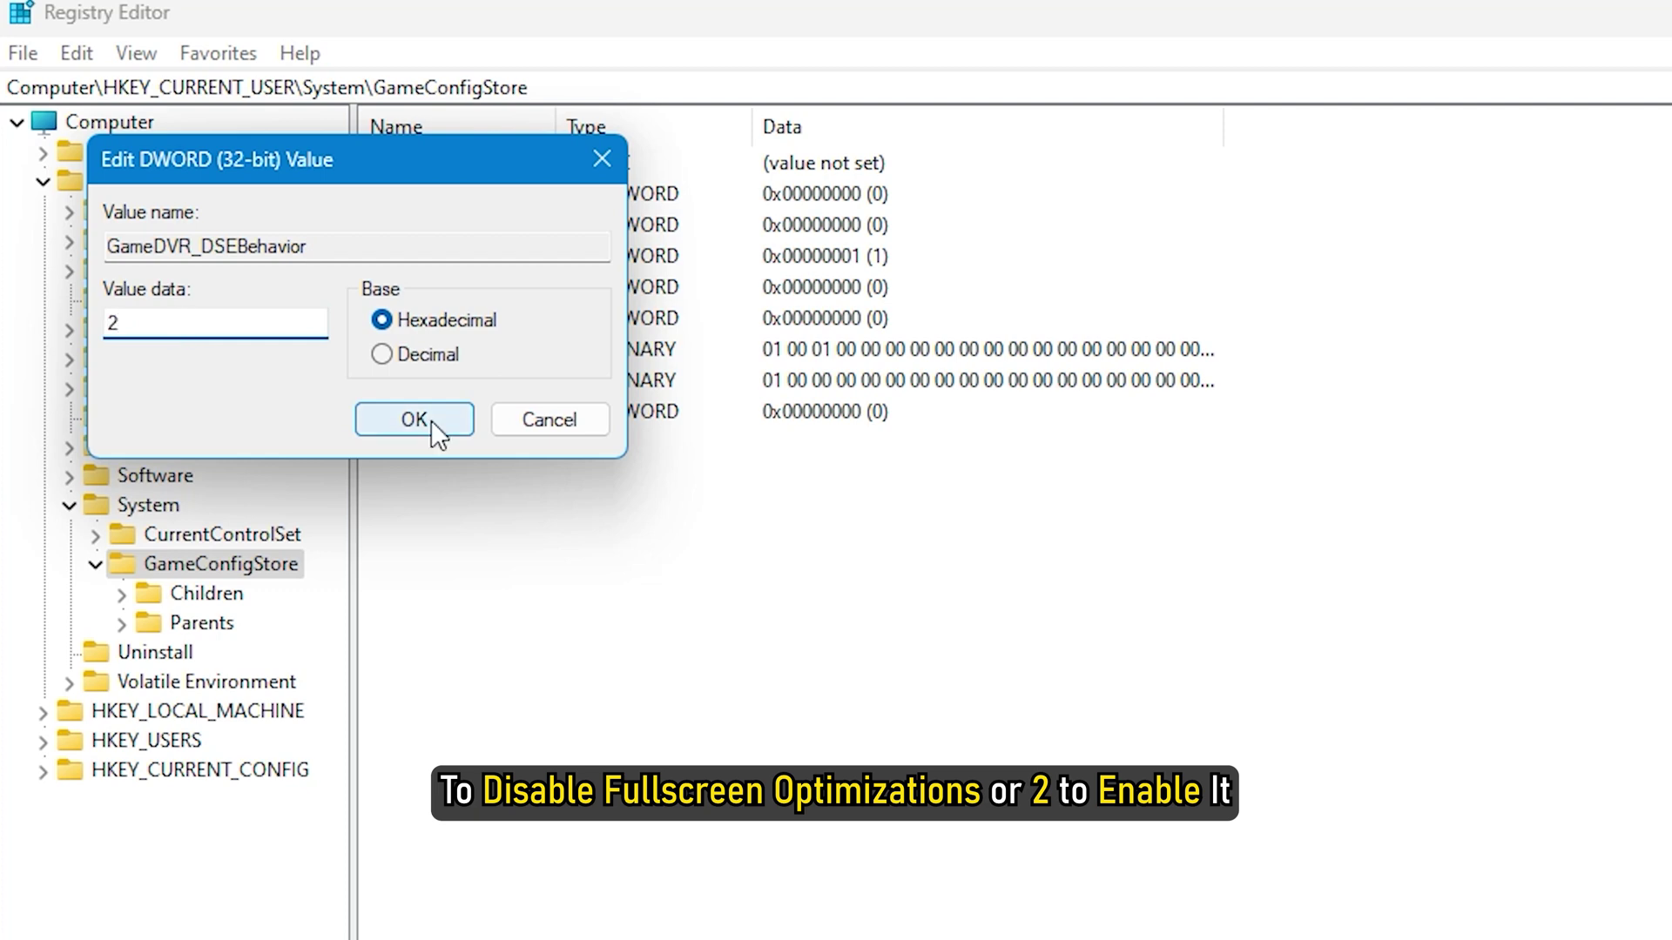
click(431, 422)
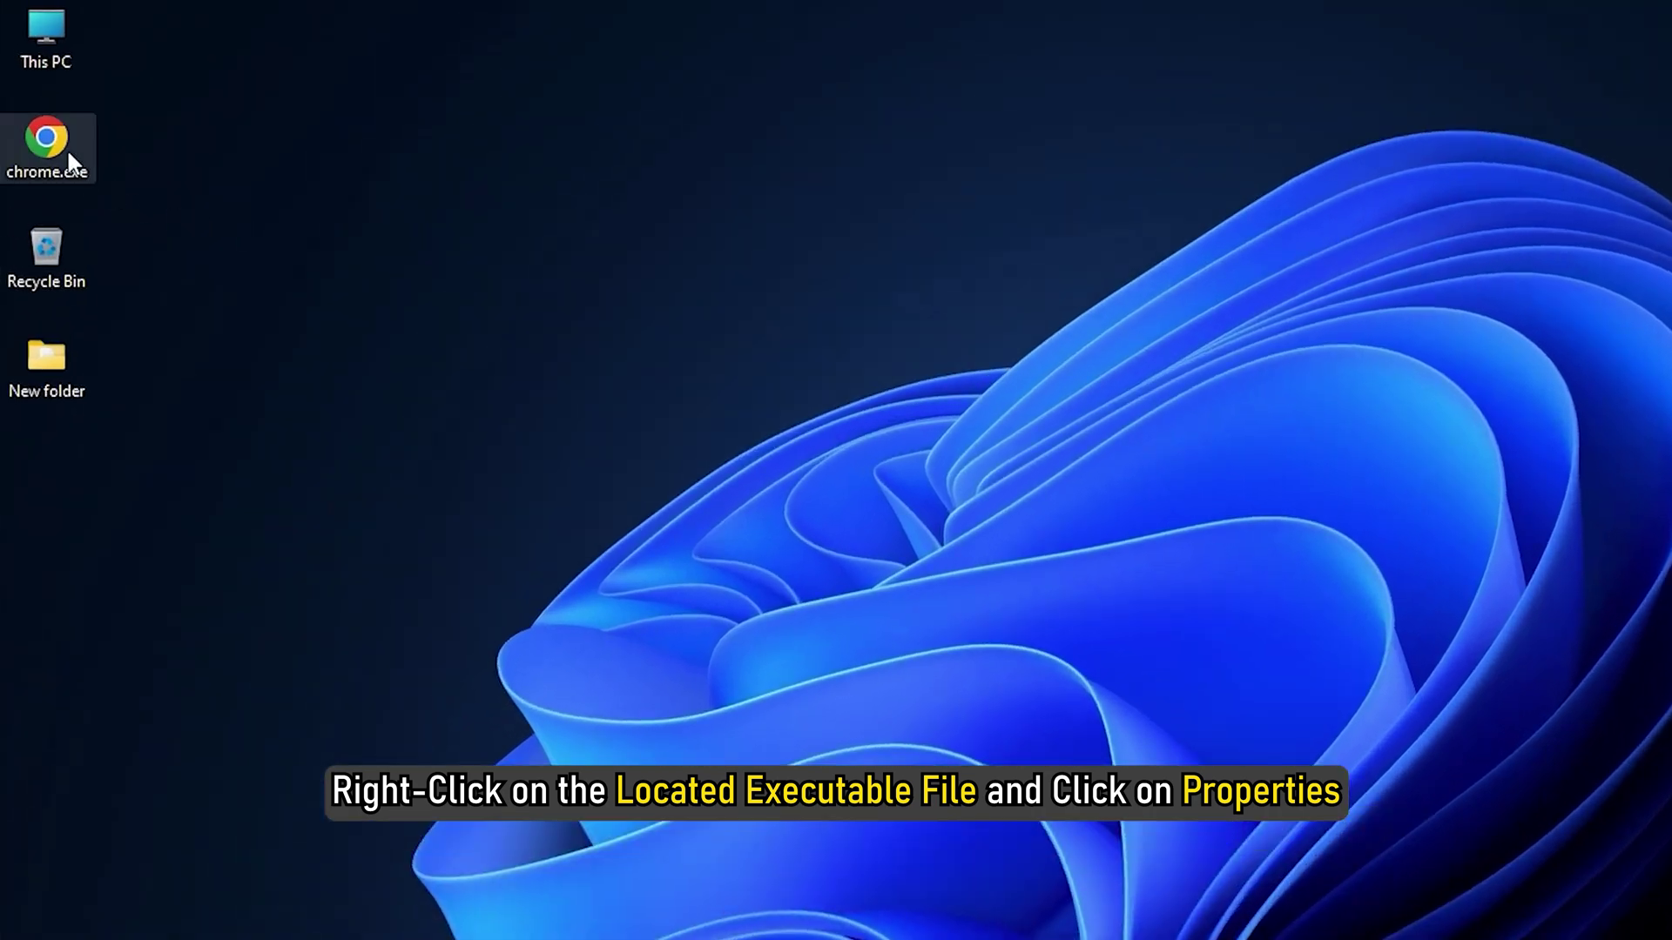
Step: Tick Disable fullscreen optimizations in chrome.exe's Compatibility properties and apply it
right_click(66, 147)
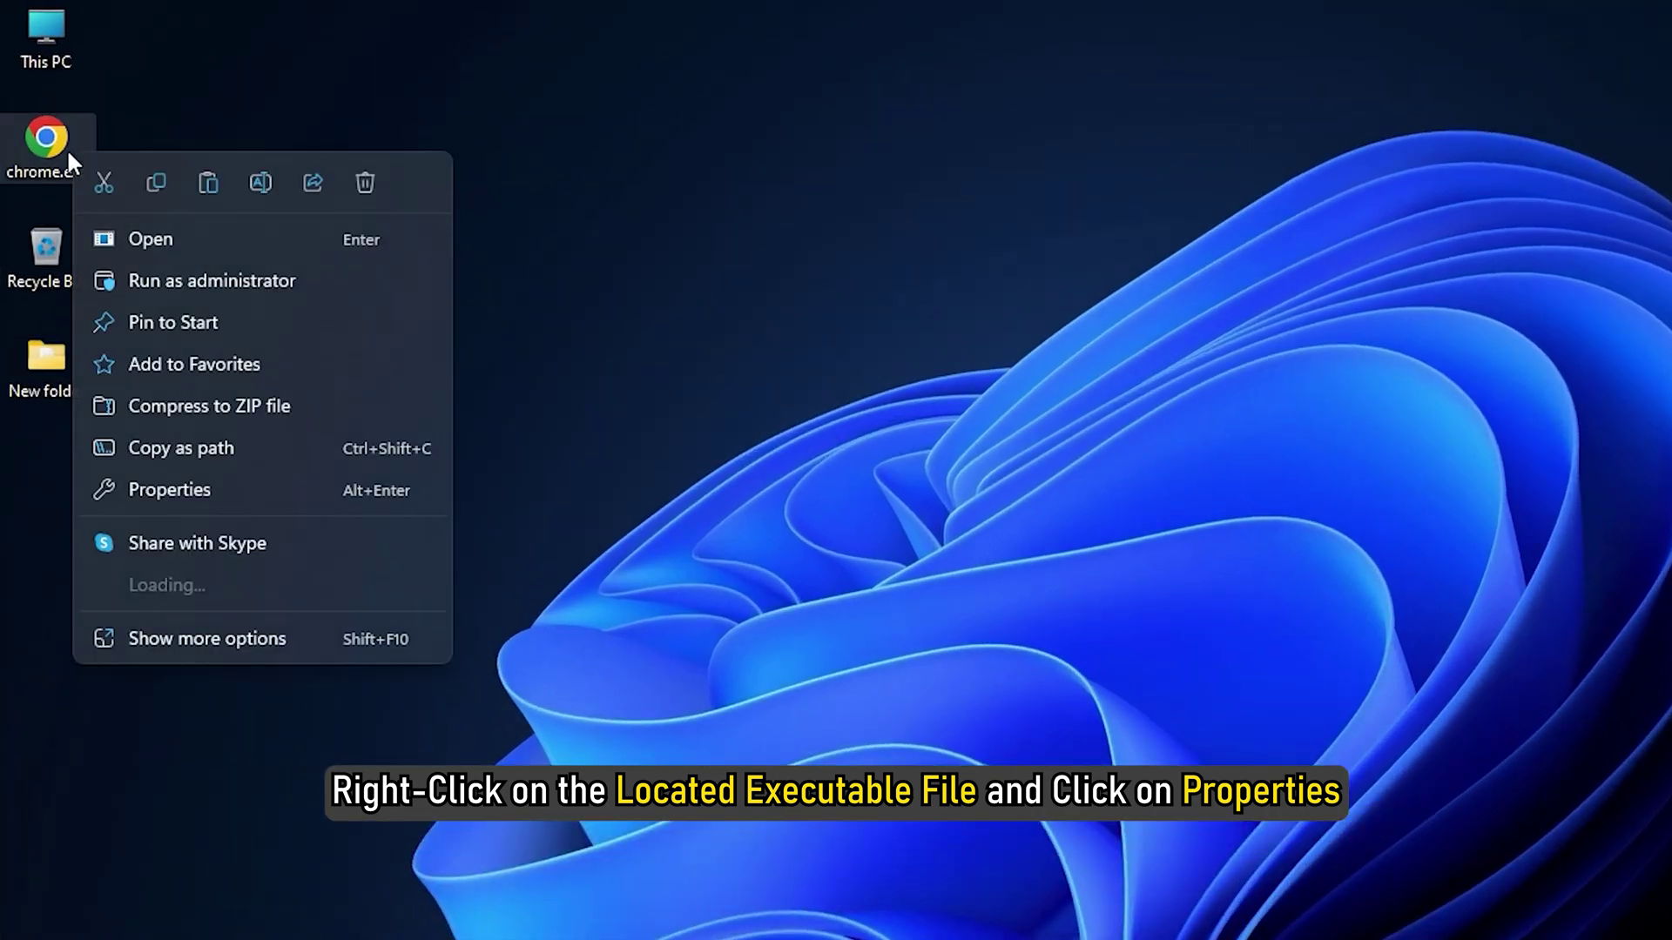
click(226, 490)
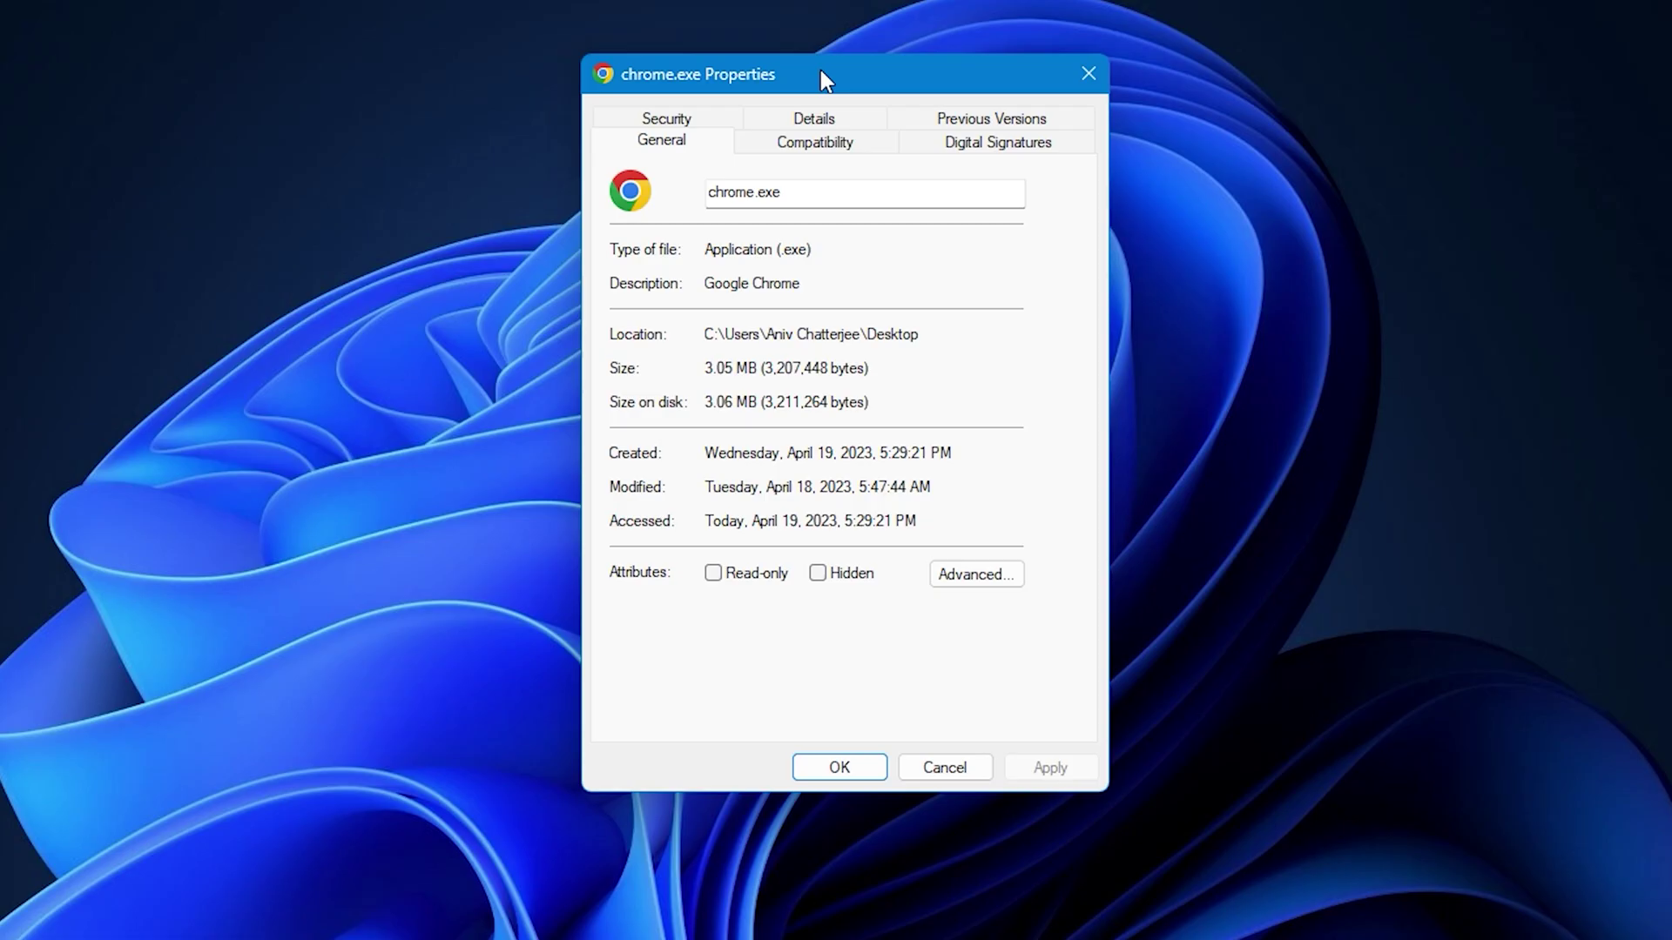
click(867, 148)
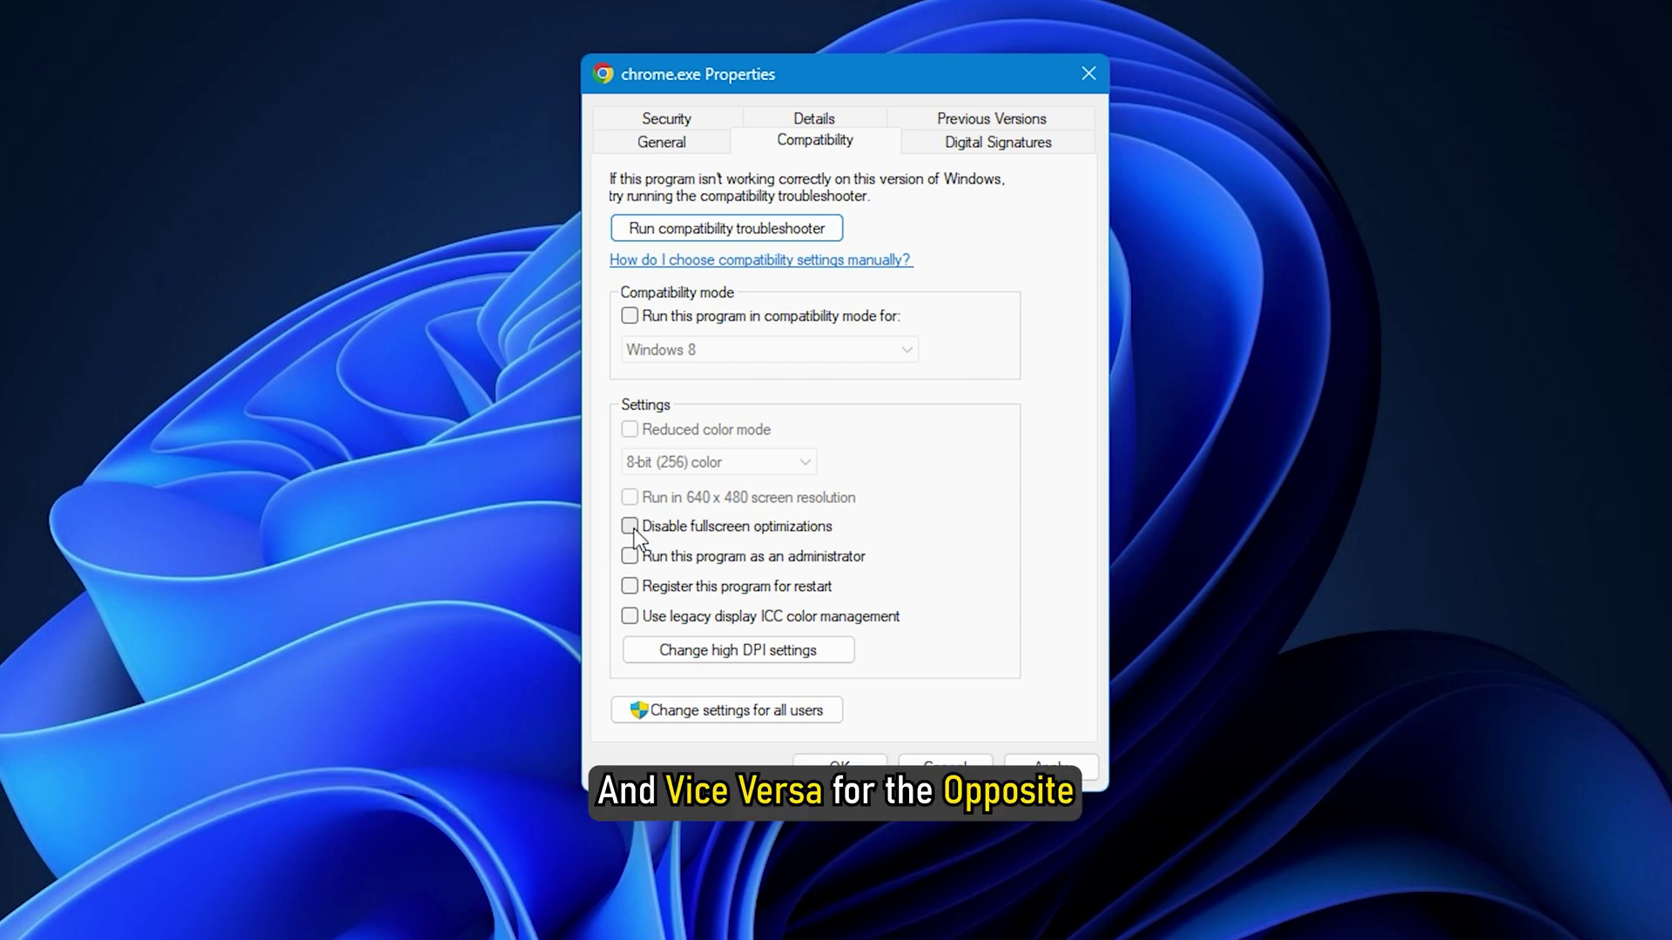
click(631, 526)
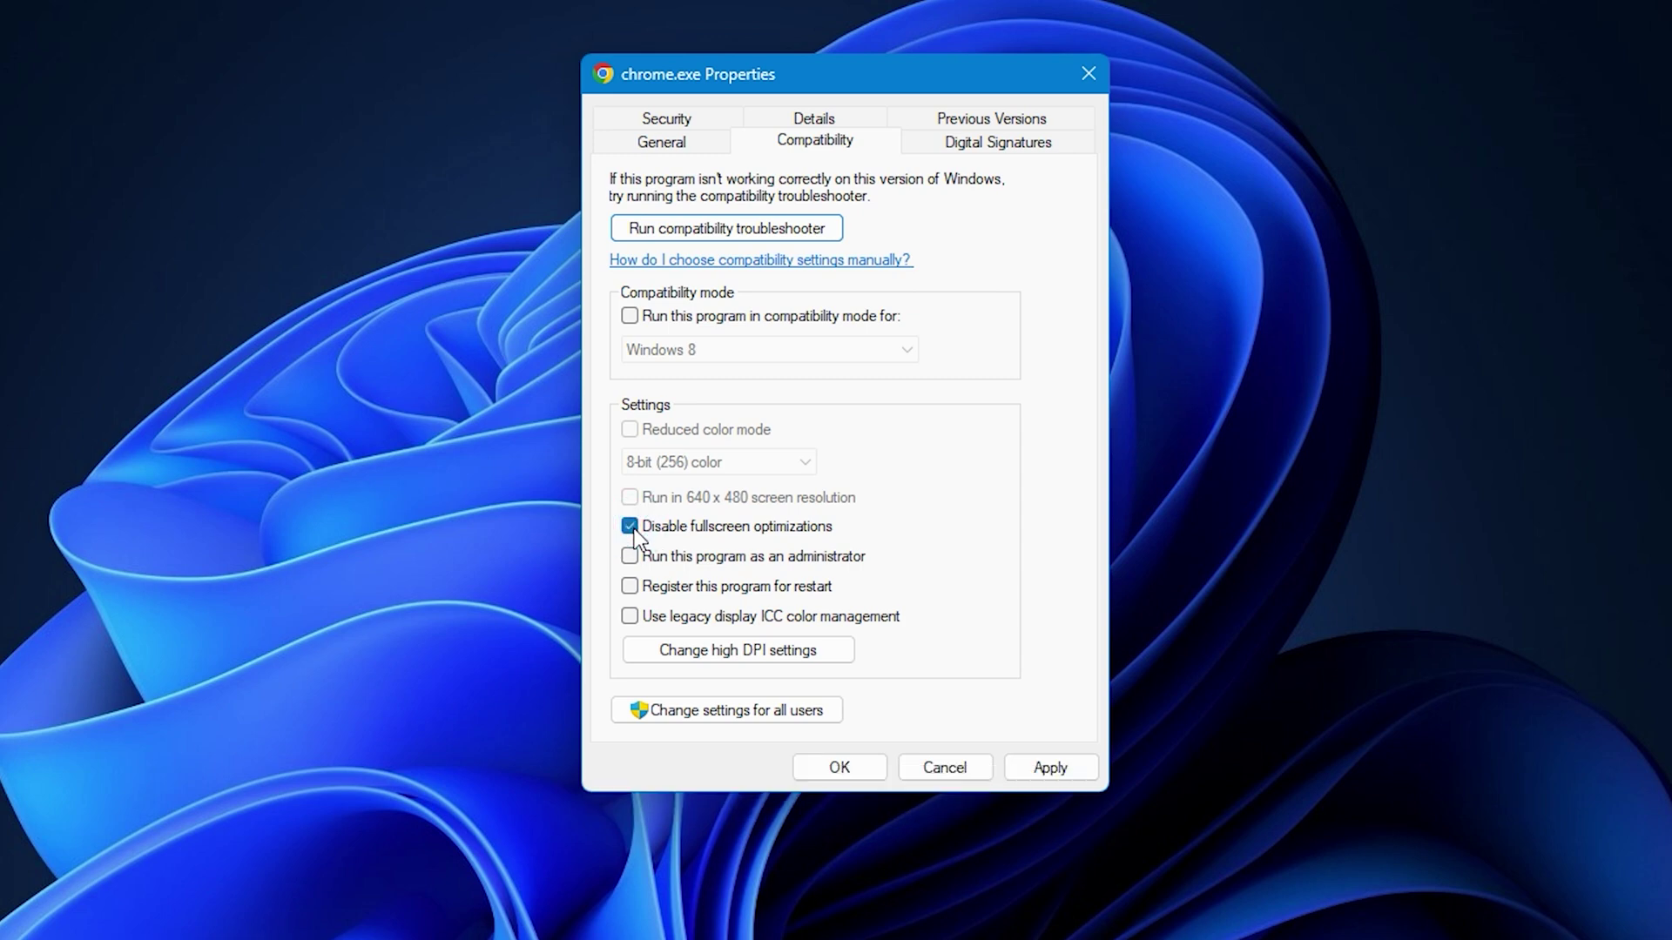
click(1052, 767)
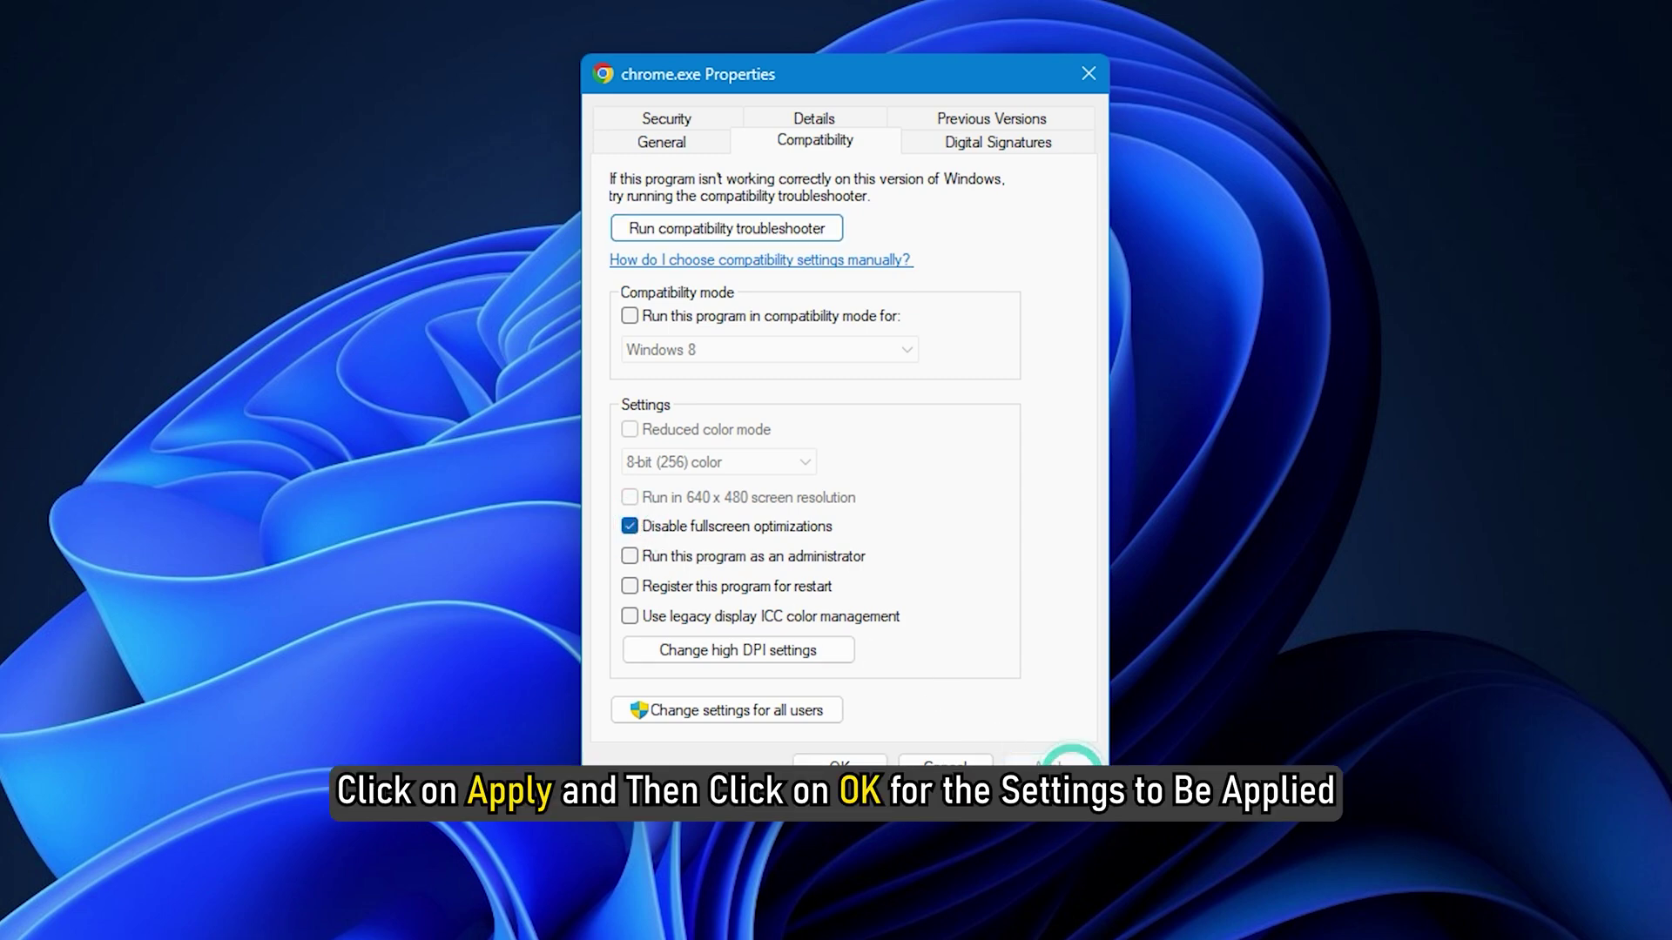
click(840, 765)
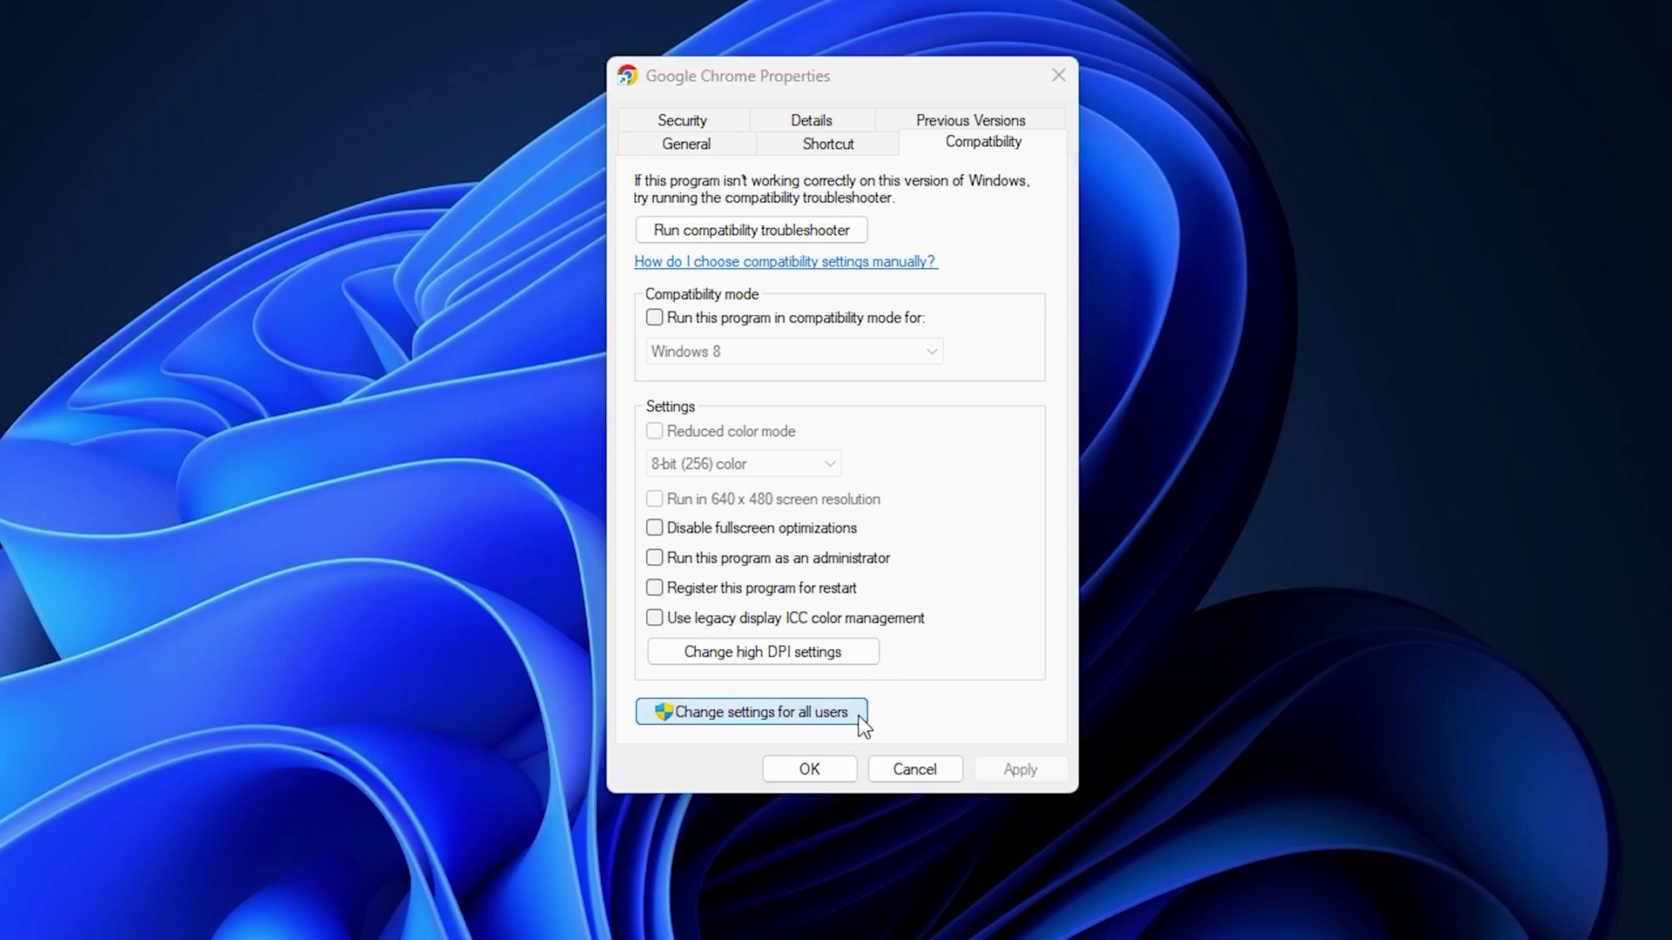
Step: Tick Disable fullscreen optimizations under Google Chrome's all-users compatibility settings and apply it
click(858, 717)
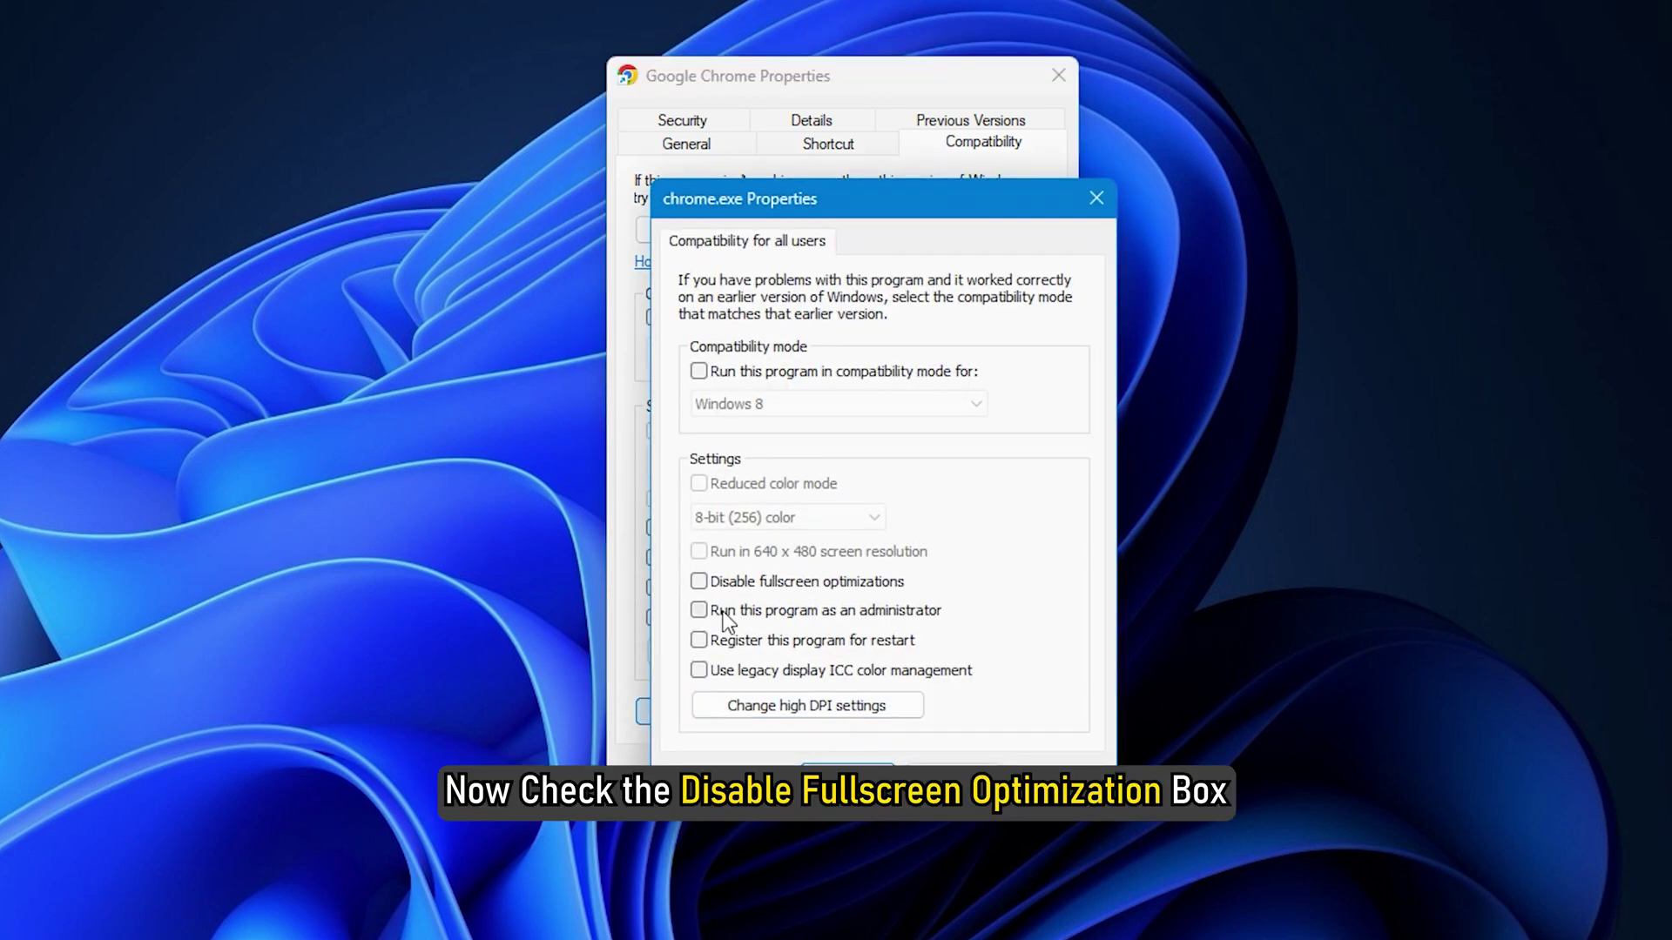
click(700, 581)
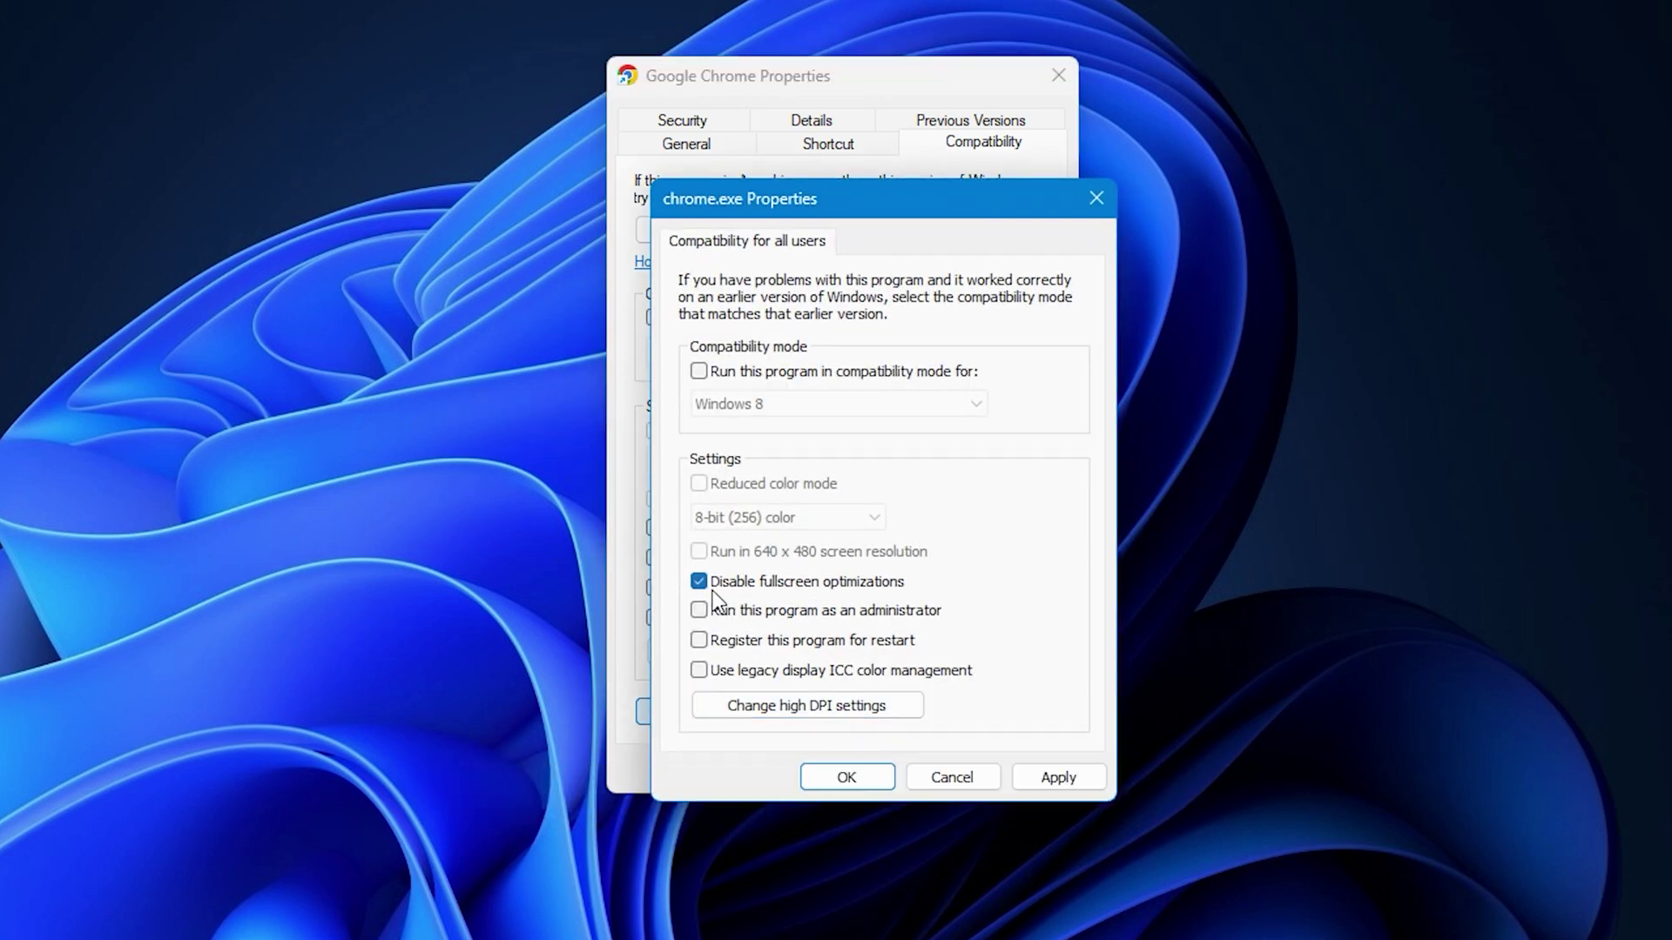
click(1058, 776)
click(855, 778)
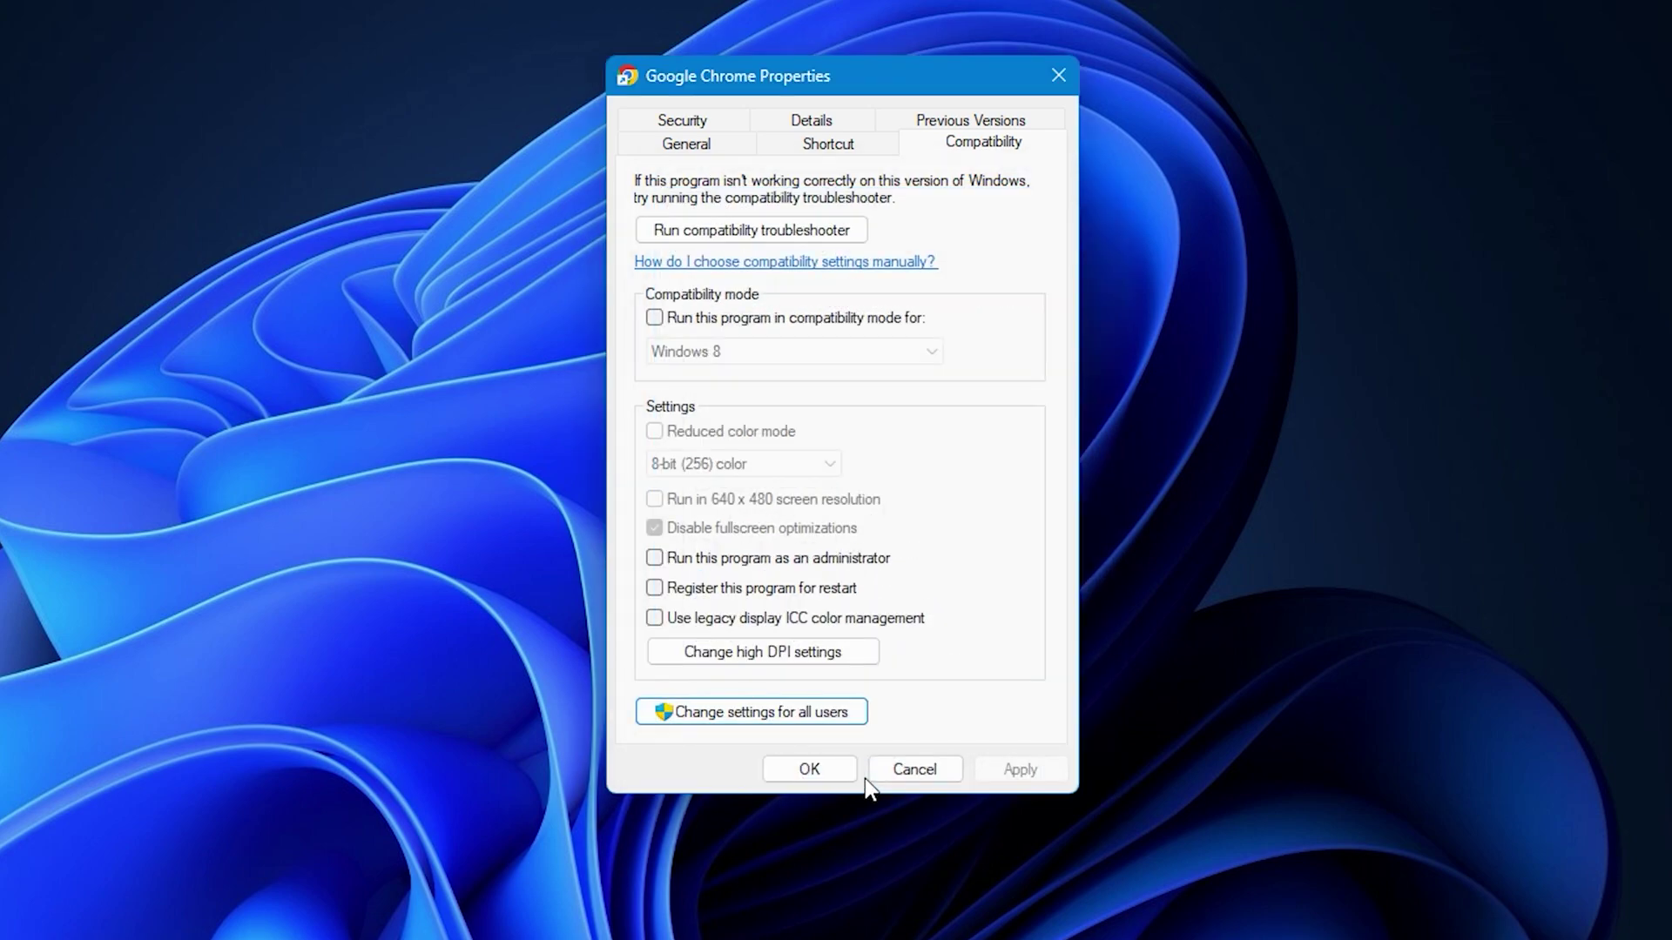